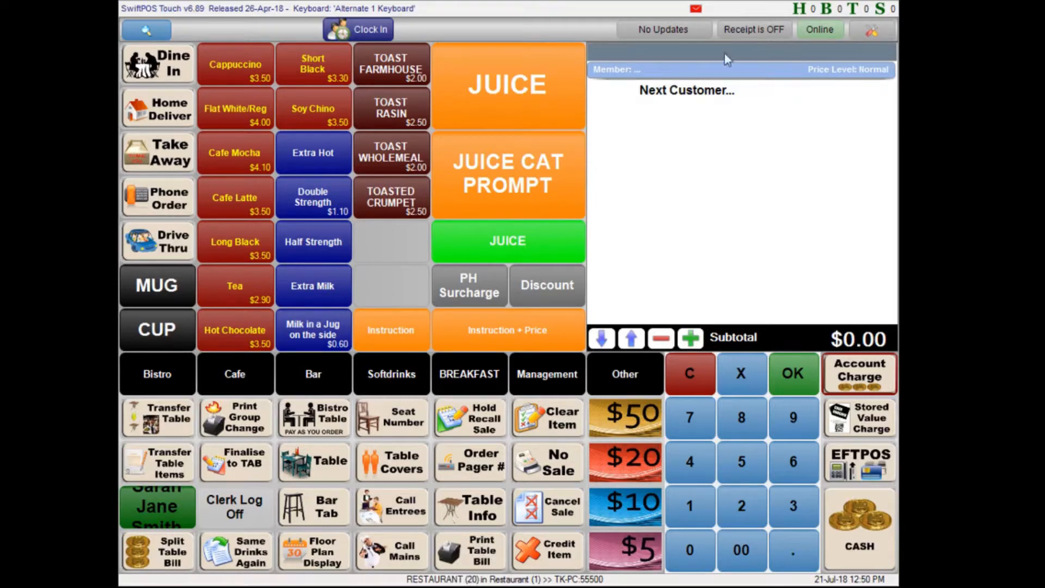
- Toggle the terminal's receipt printing setting and return it to off
left_click(769, 35)
left_click(778, 34)
- Open the Primary Receipt Printer for editing from the peripheral list in the terminal settings
left_click(872, 33)
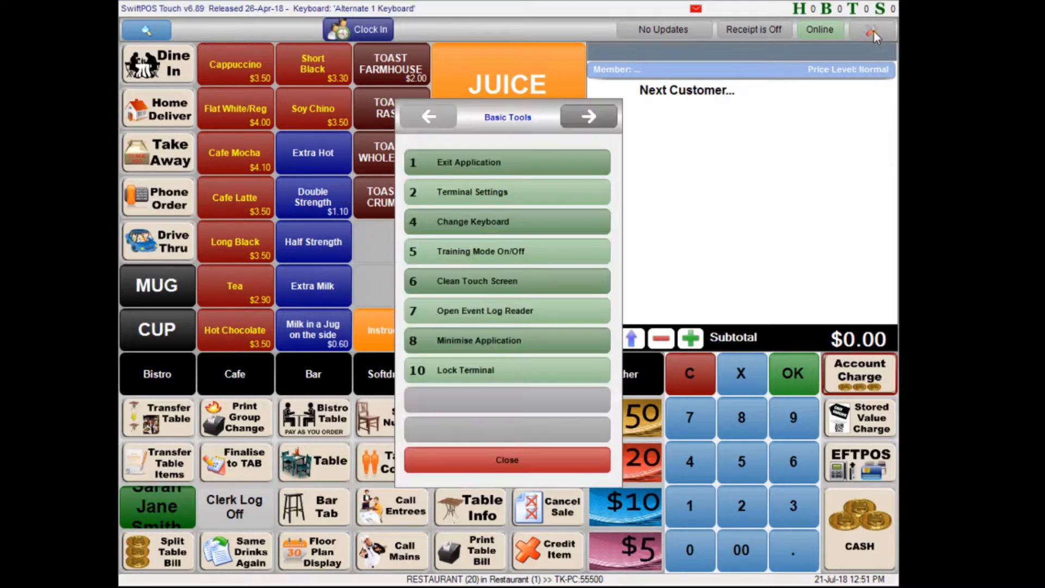
left_click(482, 196)
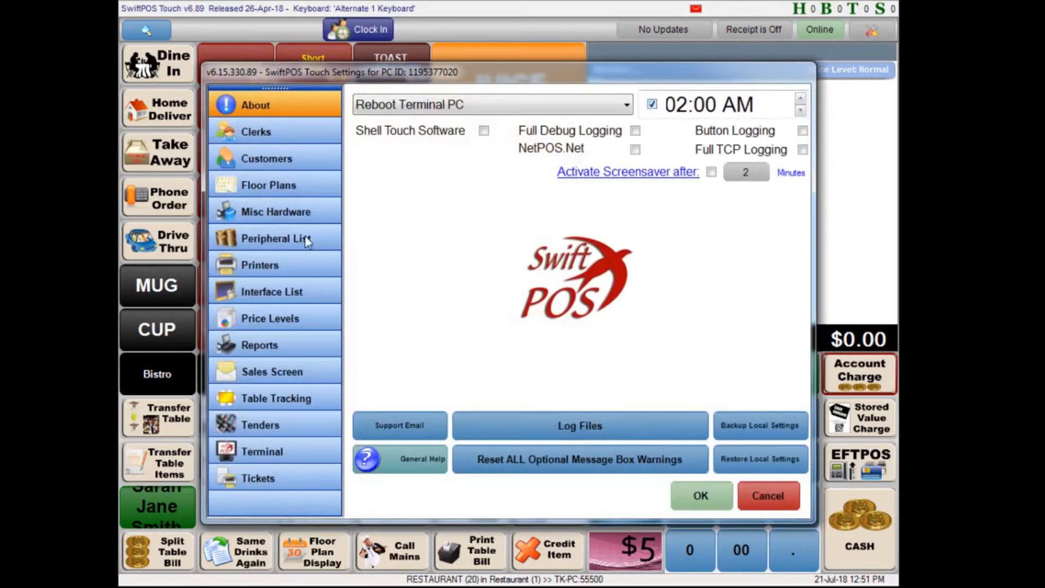
left_click(305, 239)
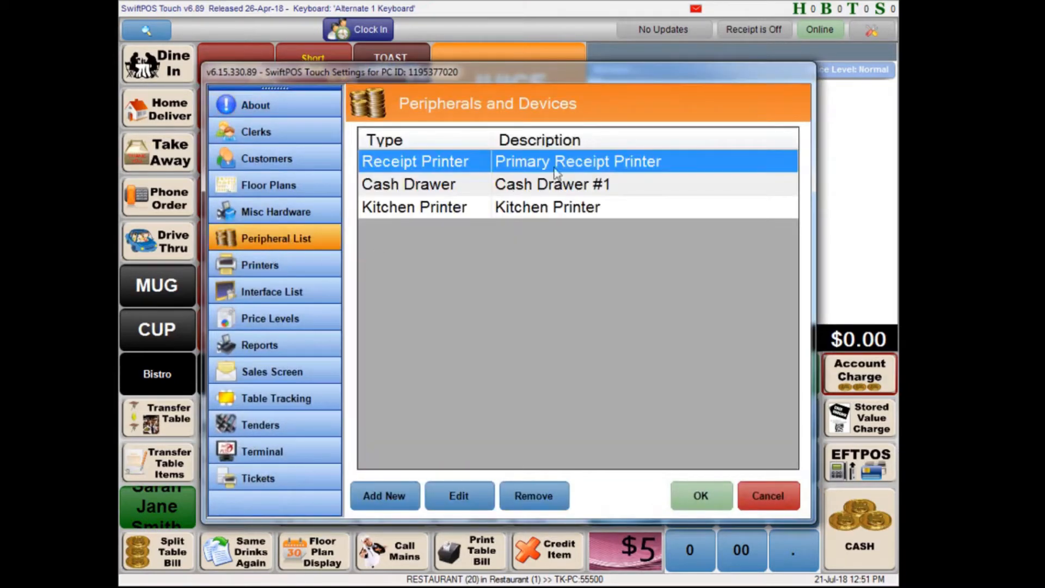
left_click(459, 496)
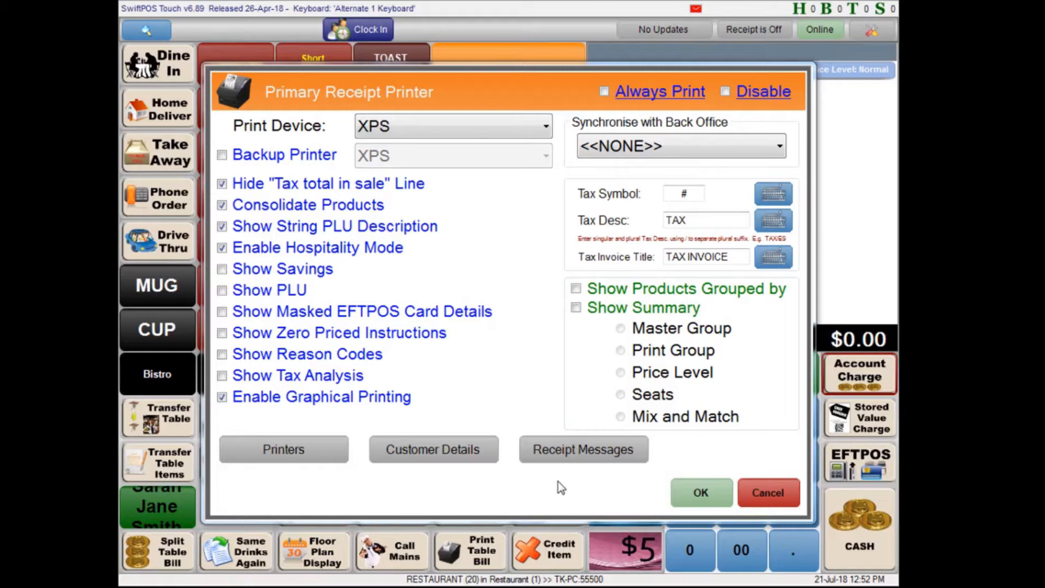
- Try synchronising the Primary Receipt Printer with the back office Receipt Printer and reset the synchronisation to <<NONE>>
left_click(751, 146)
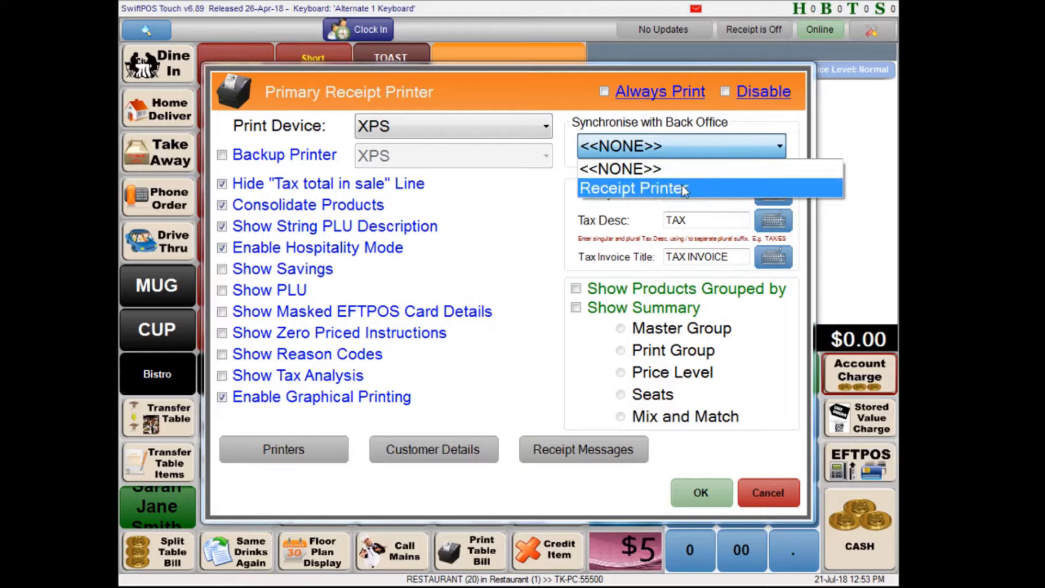
left_click(653, 190)
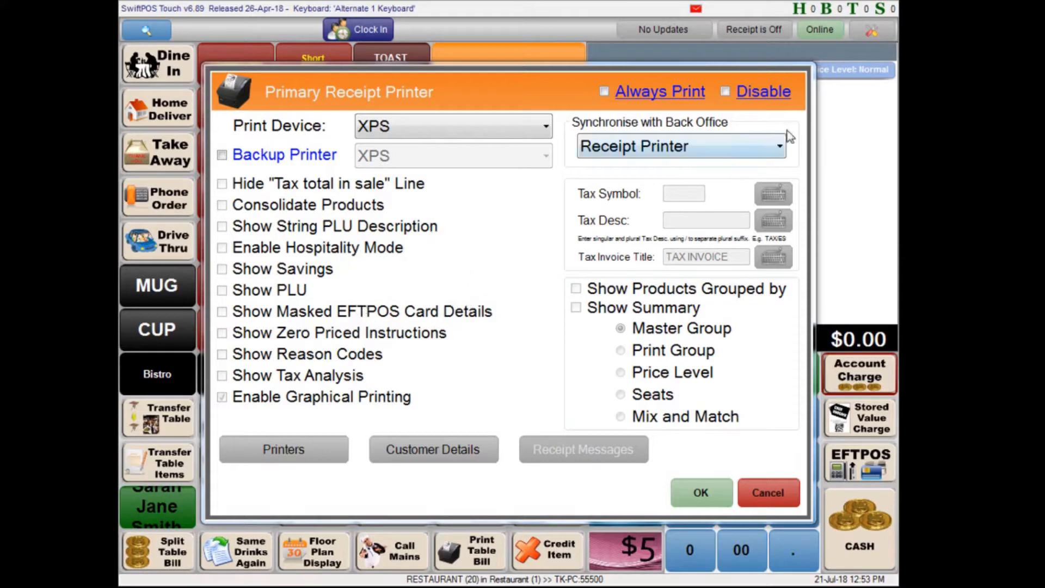
left_click(738, 139)
left_click(674, 173)
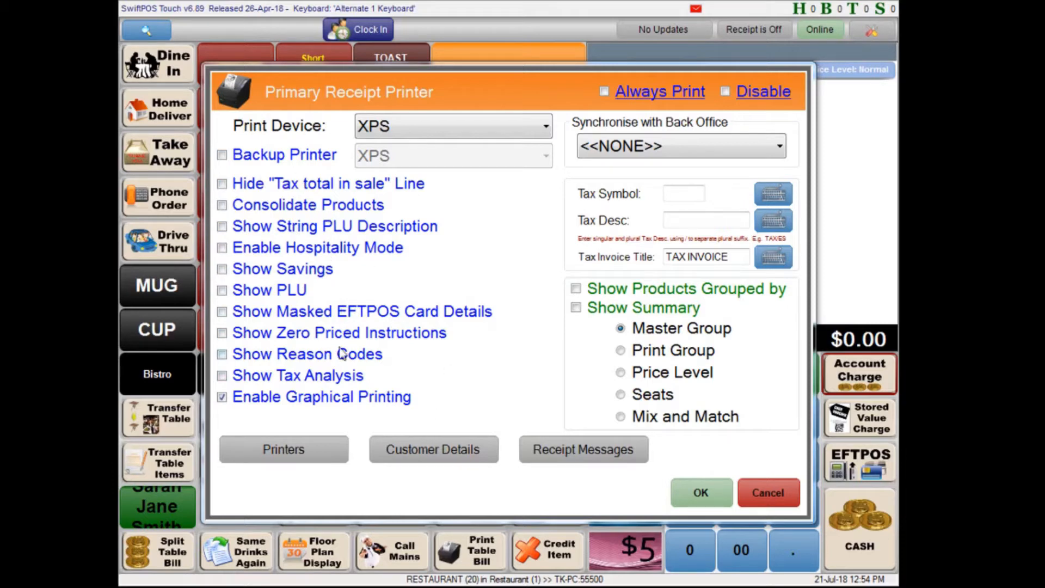
- Review the header, footer and language settings of the Primary Receipt Printer's receipt messages and close them
left_click(579, 458)
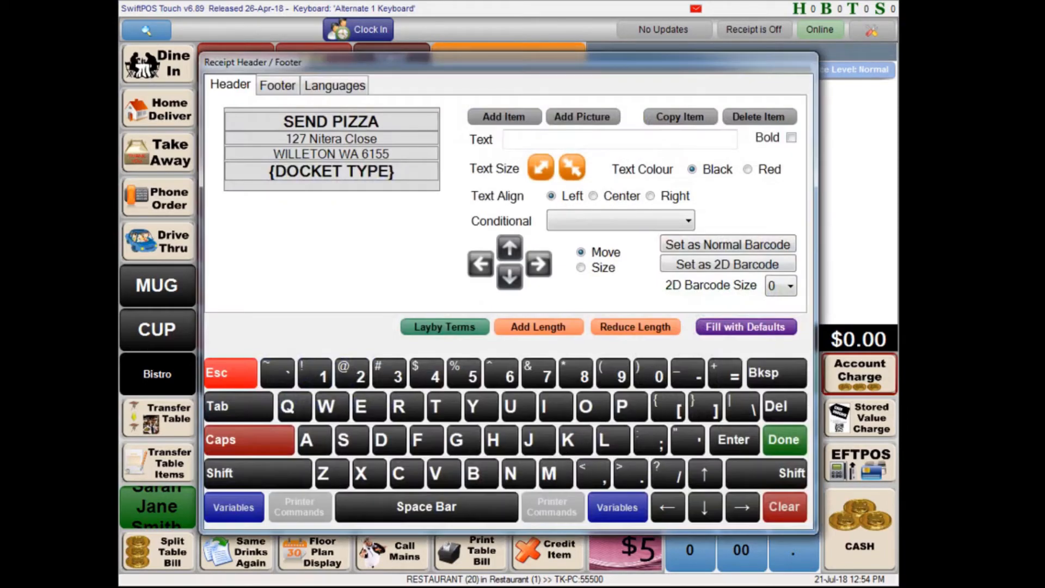
left_click(276, 91)
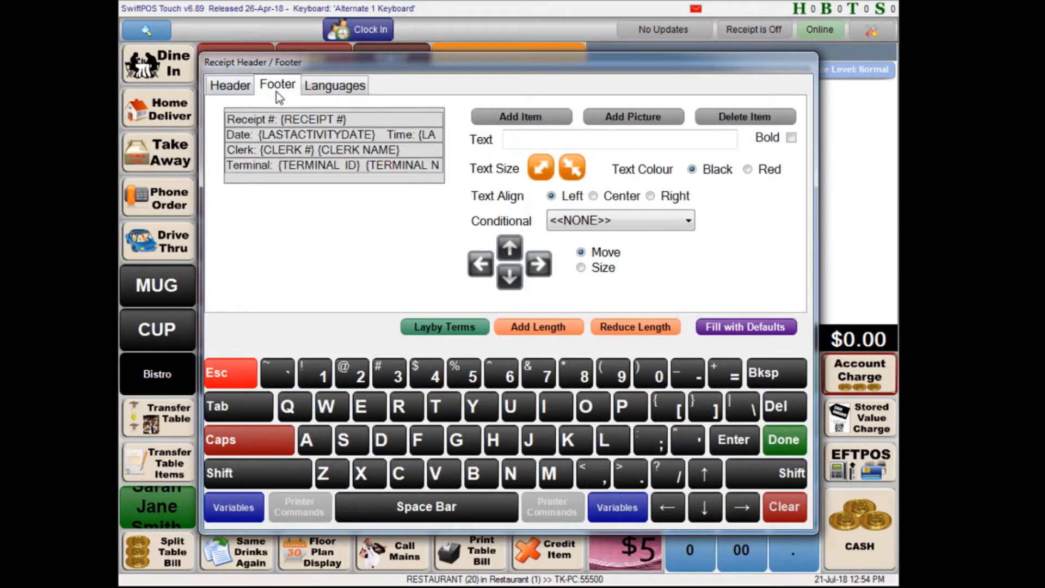
left_click(341, 90)
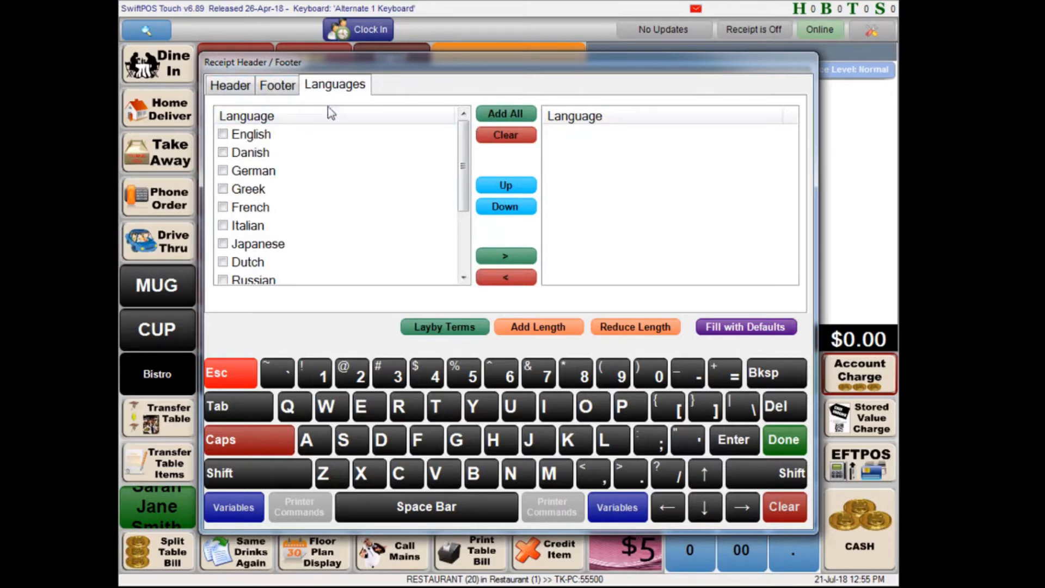
left_click(271, 87)
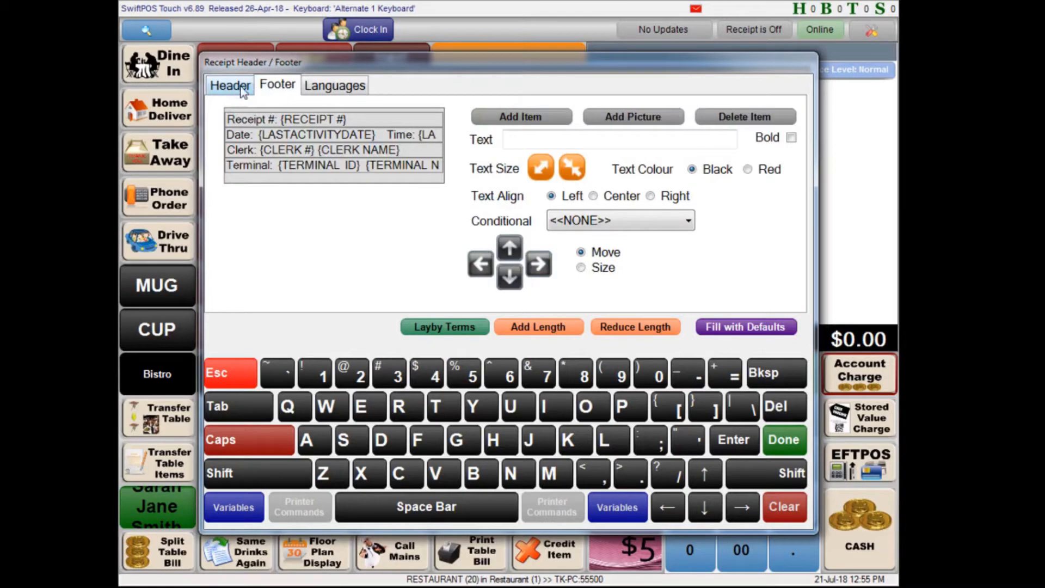
left_click(238, 87)
left_click(259, 109)
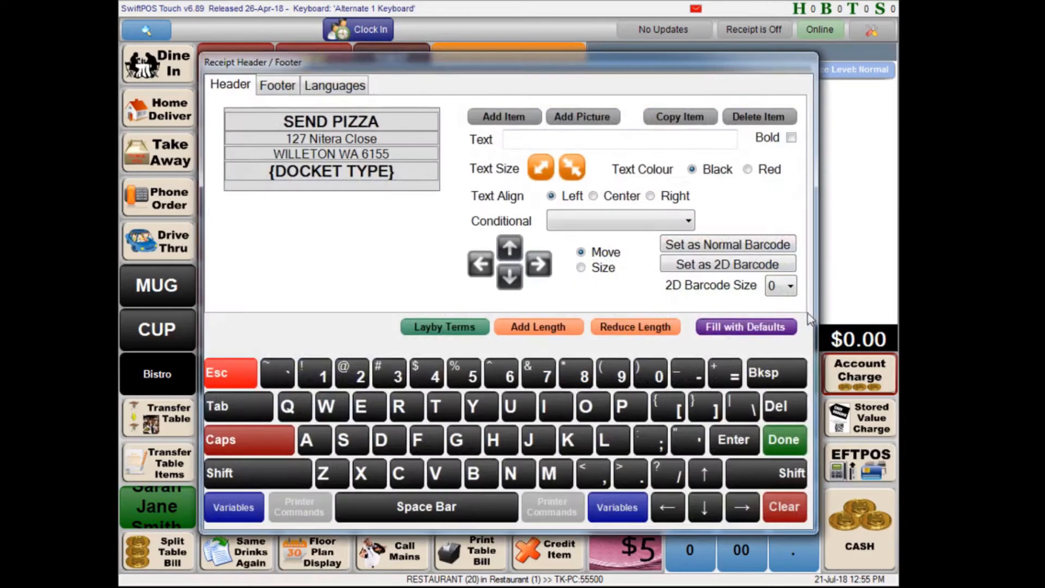
left_click(784, 439)
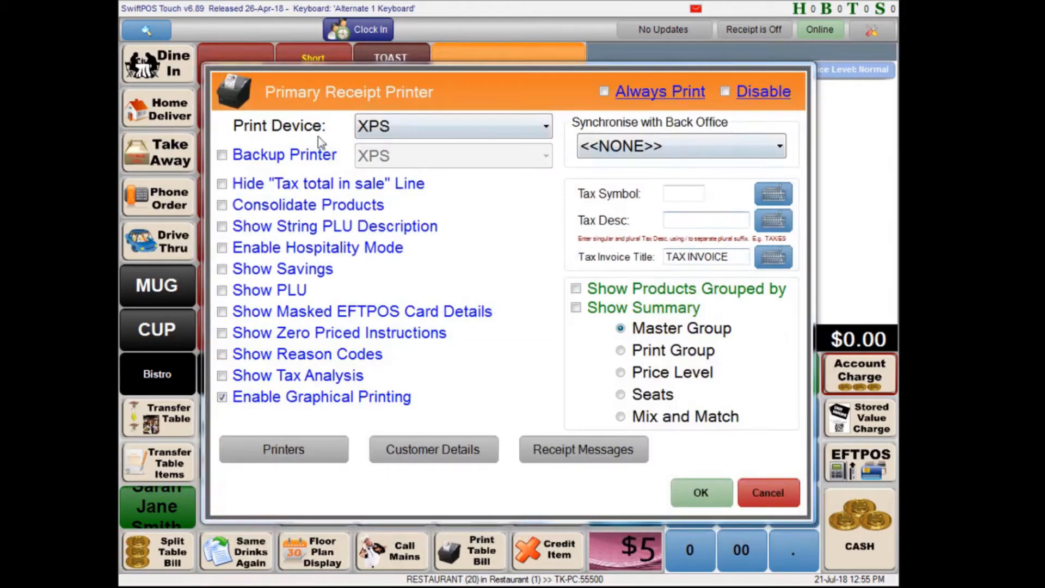
- Synchronise the Primary Receipt Printer with the back office Receipt Printer and save the terminal settings
left_click(687, 152)
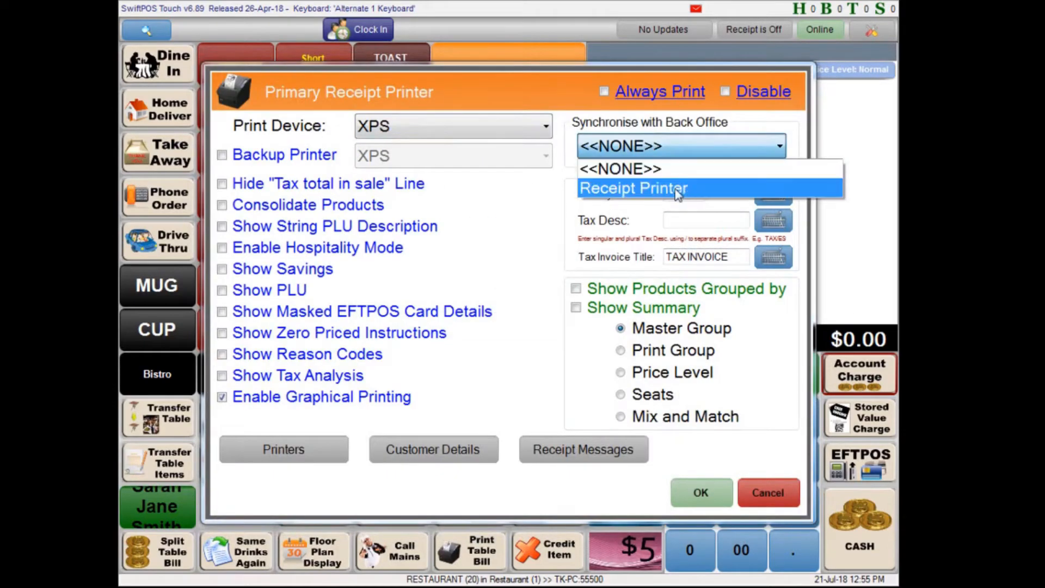
left_click(677, 189)
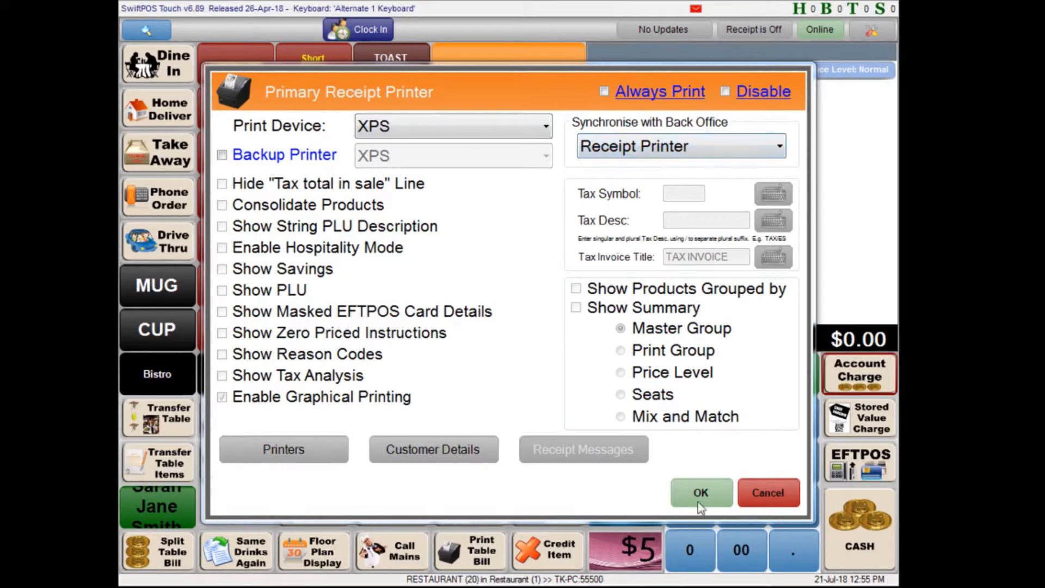
left_click(710, 492)
left_click(714, 498)
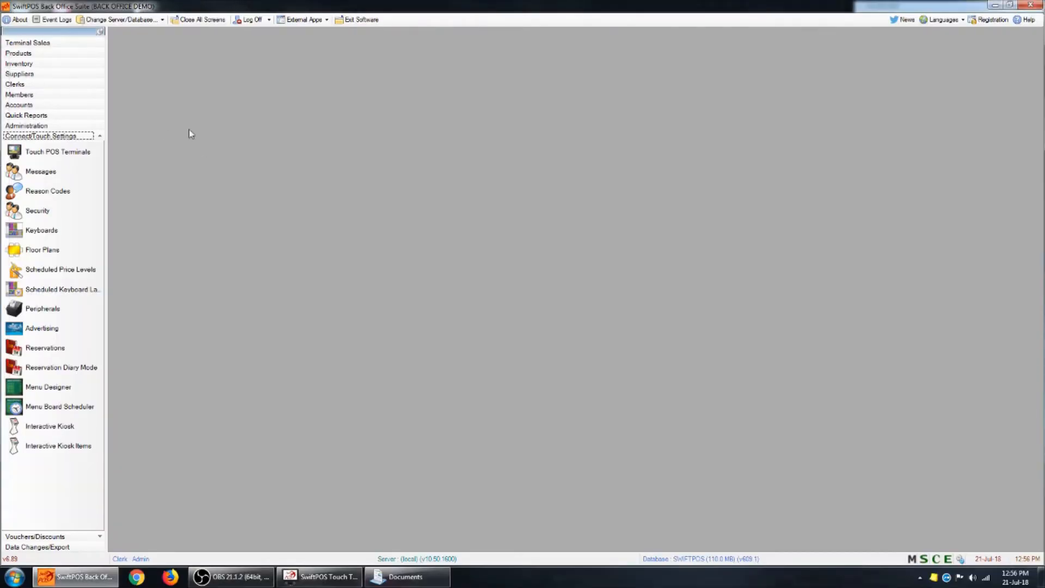
- In SwiftPOS Back Office, open the Receipt Printer peripheral under the Connect/Touch settings for editing
left_click(52, 138)
left_click(57, 313)
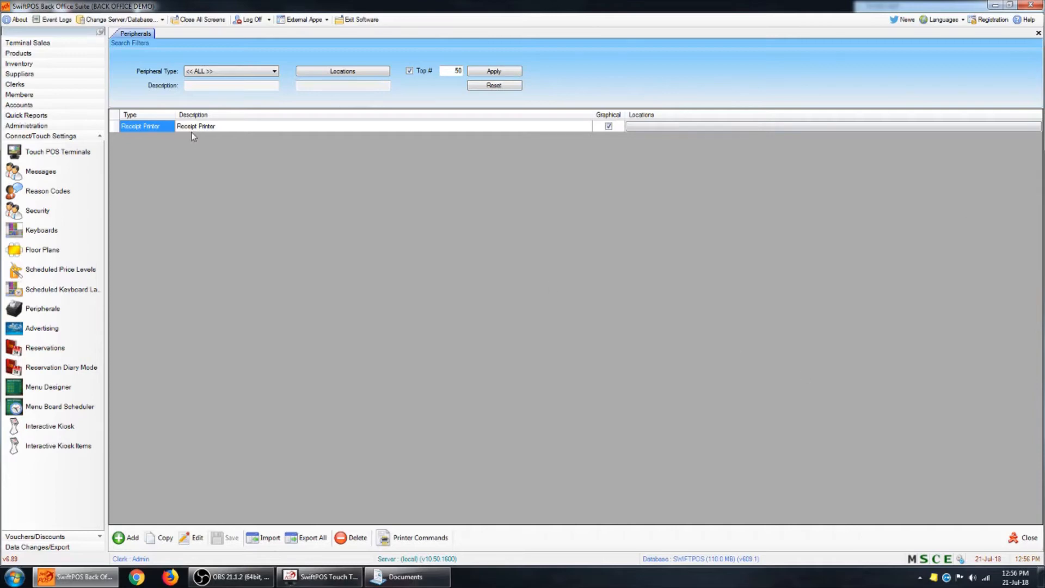
left_click(241, 127)
left_click(134, 125)
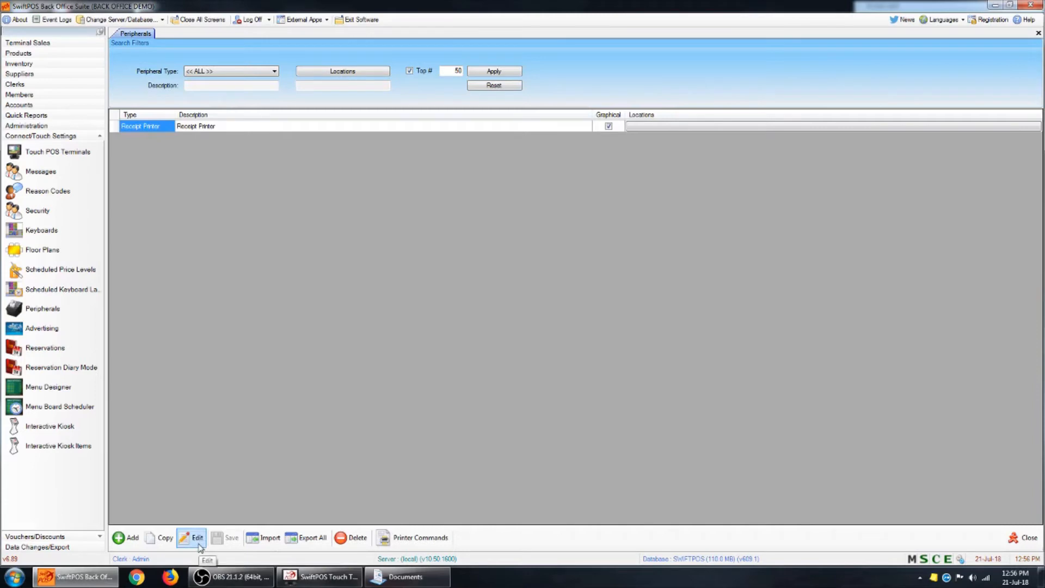
left_click(197, 539)
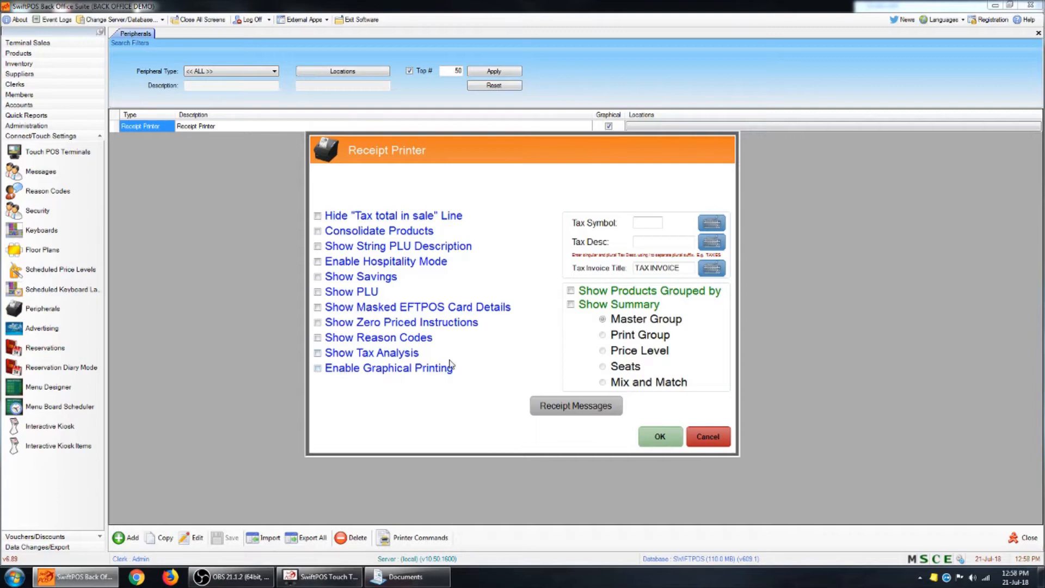
- Fill the Receipt Printer's message header and footer with the default text, overwriting the current content
left_click(578, 409)
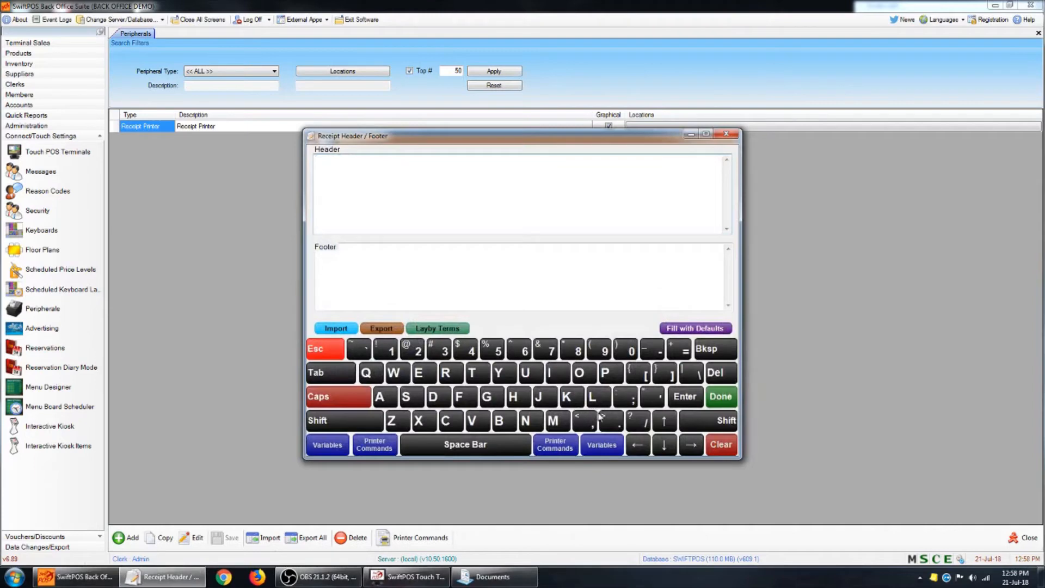
left_click(716, 329)
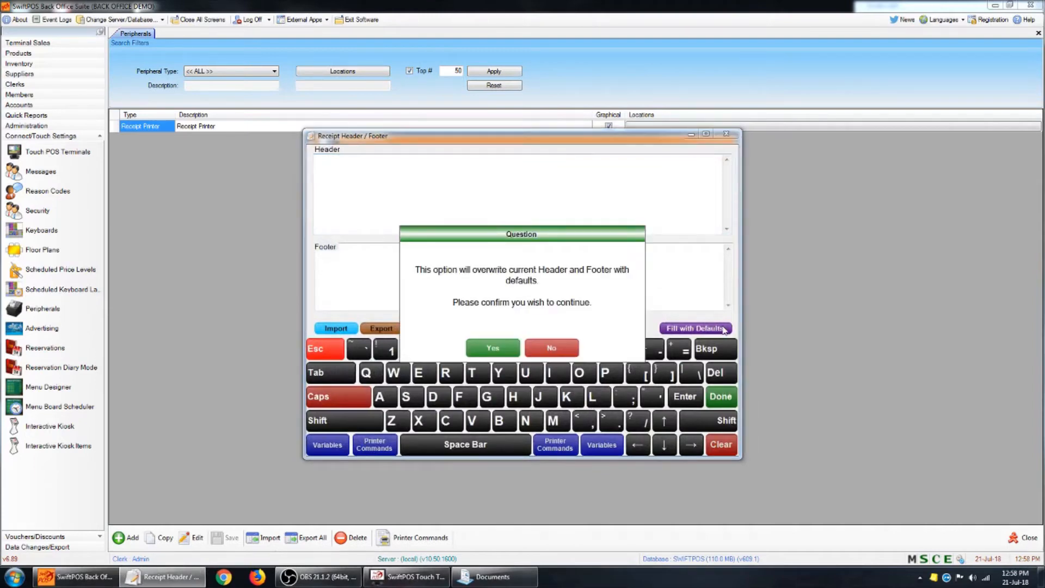
left_click(493, 348)
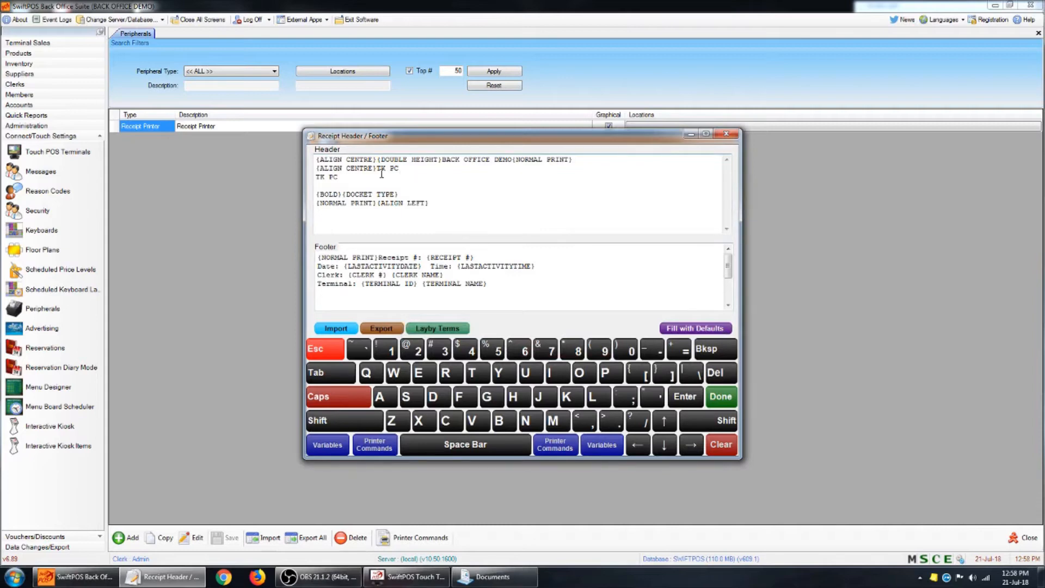
- Add an ABN line with the business number to the receipt header, directly above the {BOLD}{DOCKET TYPE} line
left_click_drag(349, 182, 461, 204)
left_click(461, 205)
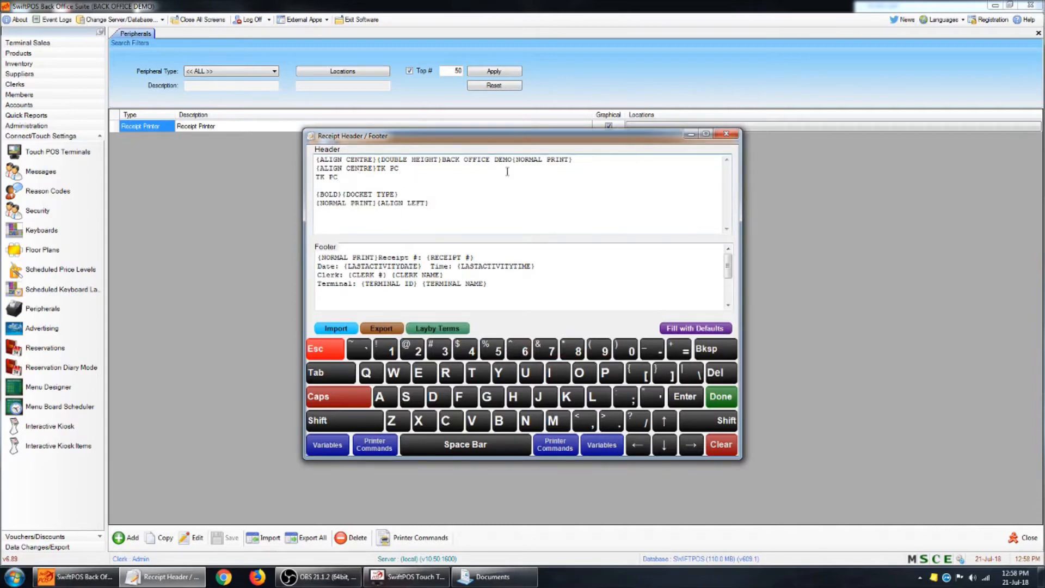
type("ABN: 123456789")
left_click_drag(320, 194, 334, 195)
right_click(407, 219)
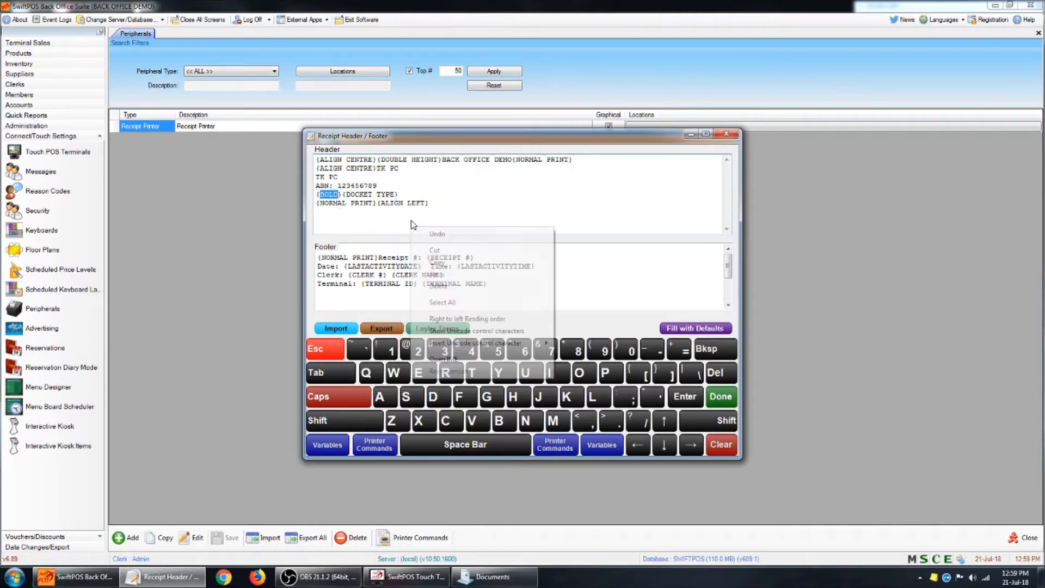
left_click(502, 199)
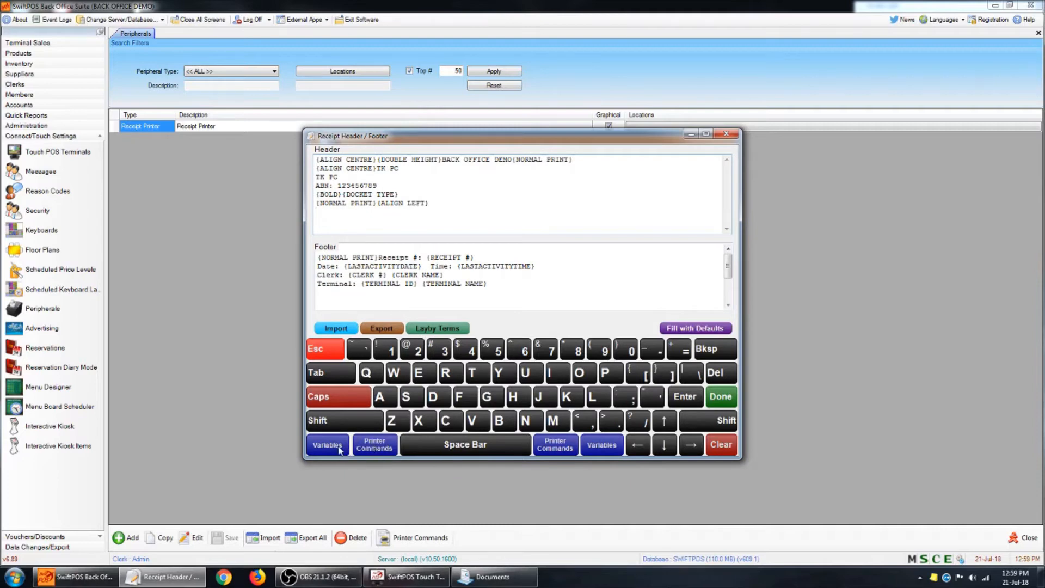
- Insert the {DOUBLE HEIGHT} printer command below the last line of the receipt header and save the receipt messages
left_click(340, 450)
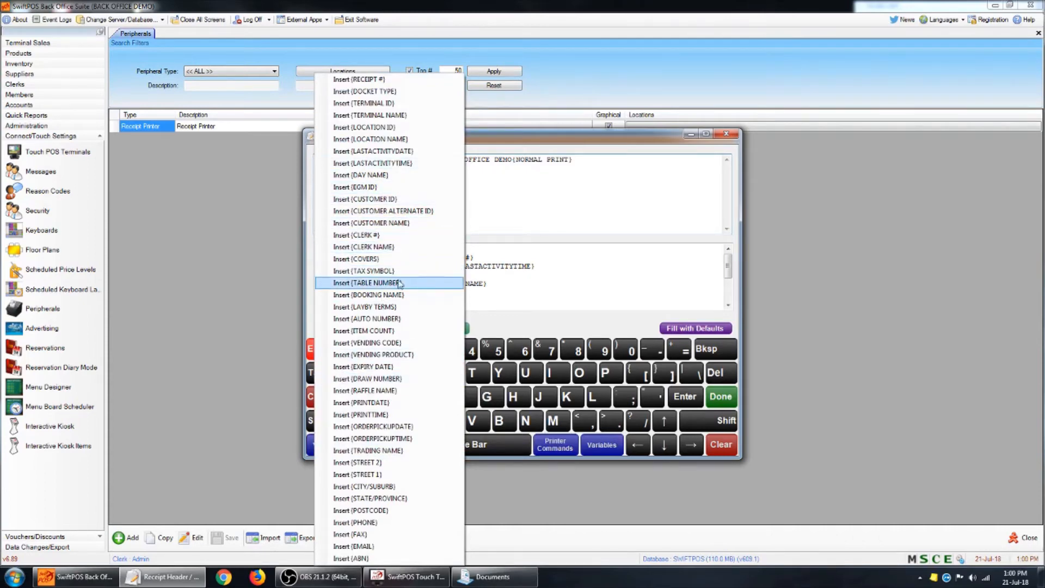
left_click(506, 281)
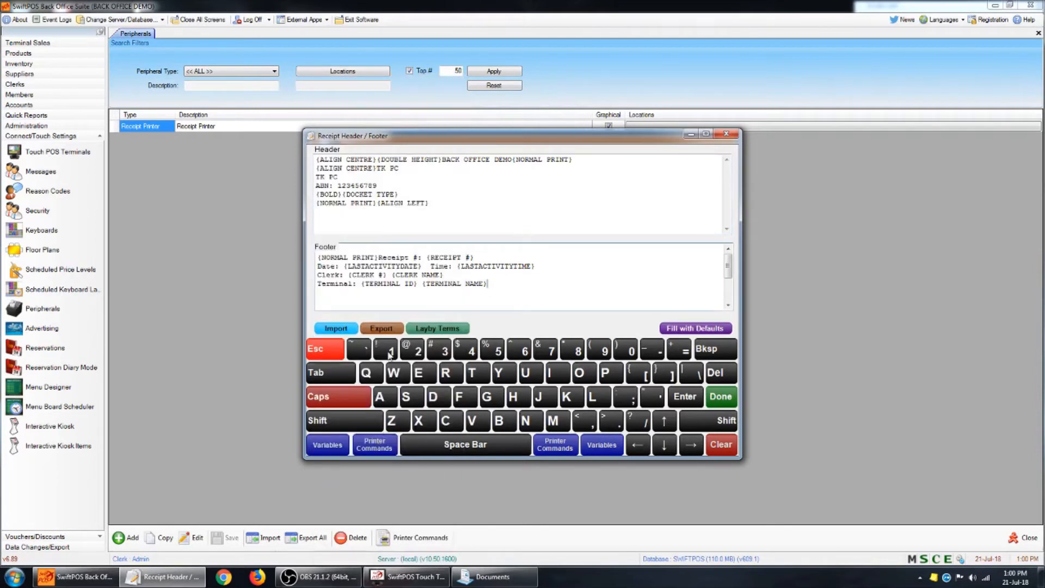
left_click(382, 216)
left_click(383, 449)
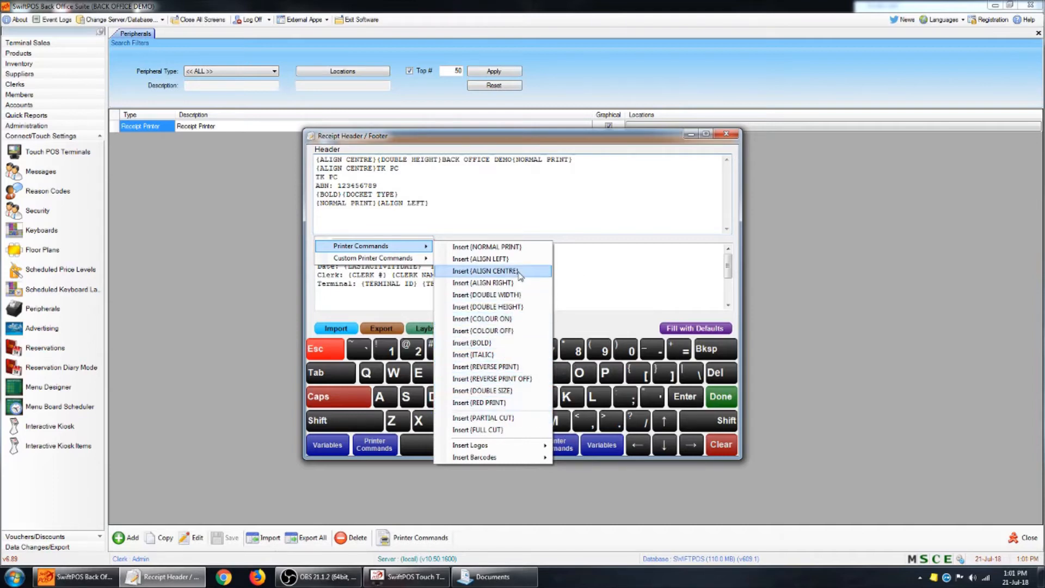
left_click(534, 392)
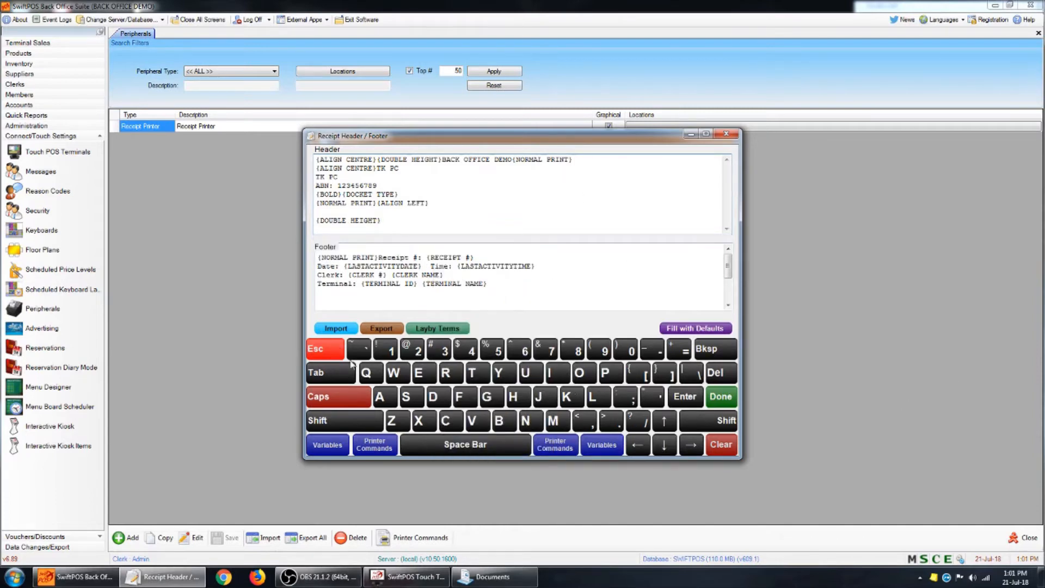
left_click(731, 405)
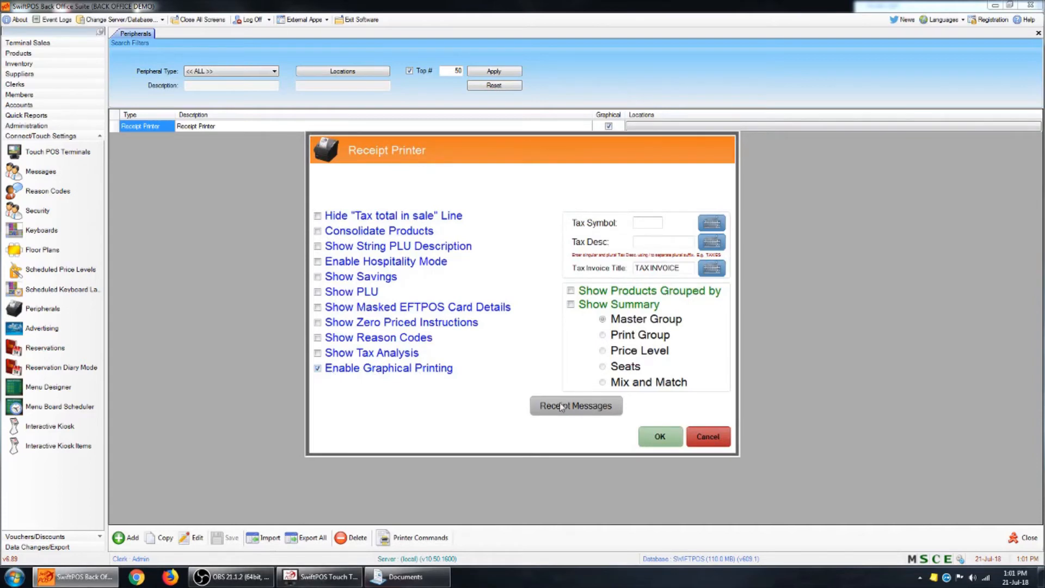
- Lengthen the header area in the graphical receipt messages and move the {DOCKET TYPE} item down into the added space
left_click(589, 409)
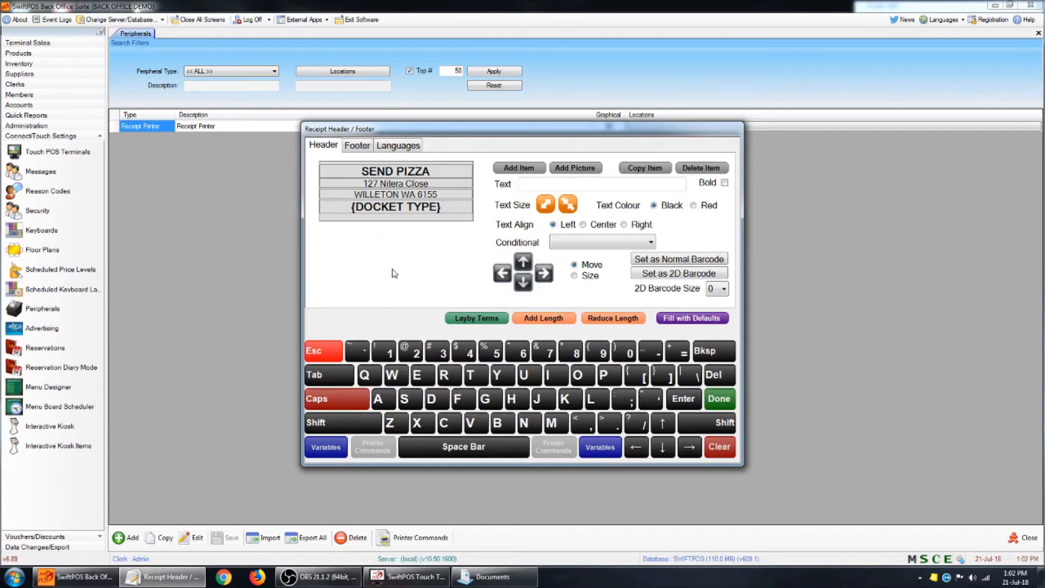
left_click(412, 220)
left_click_drag(405, 218, 401, 255)
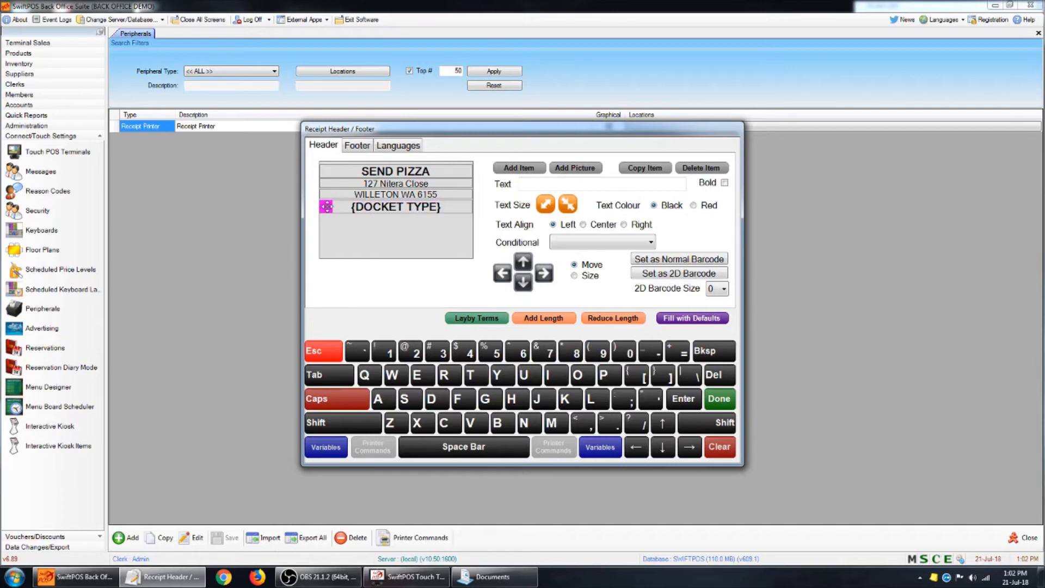
mouse_move(326, 206)
left_mouse_down()
mouse_move(344, 243)
mouse_move(325, 224)
left_mouse_up()
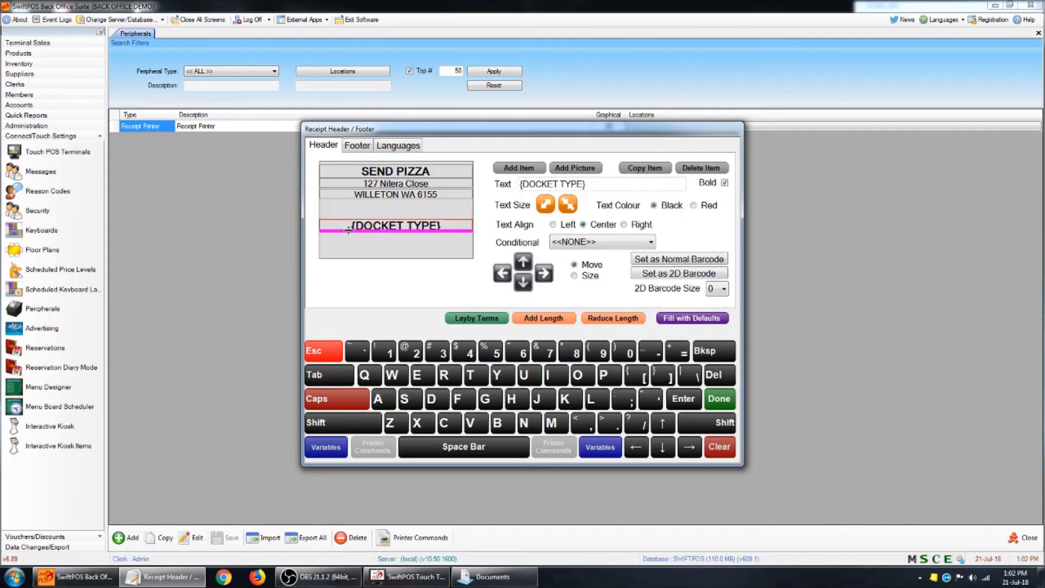
- Make the {DOCKET TYPE} item's box taller and increase its text size by two steps
mouse_move(348, 230)
left_mouse_down()
mouse_move(360, 243)
mouse_move(365, 234)
left_mouse_up()
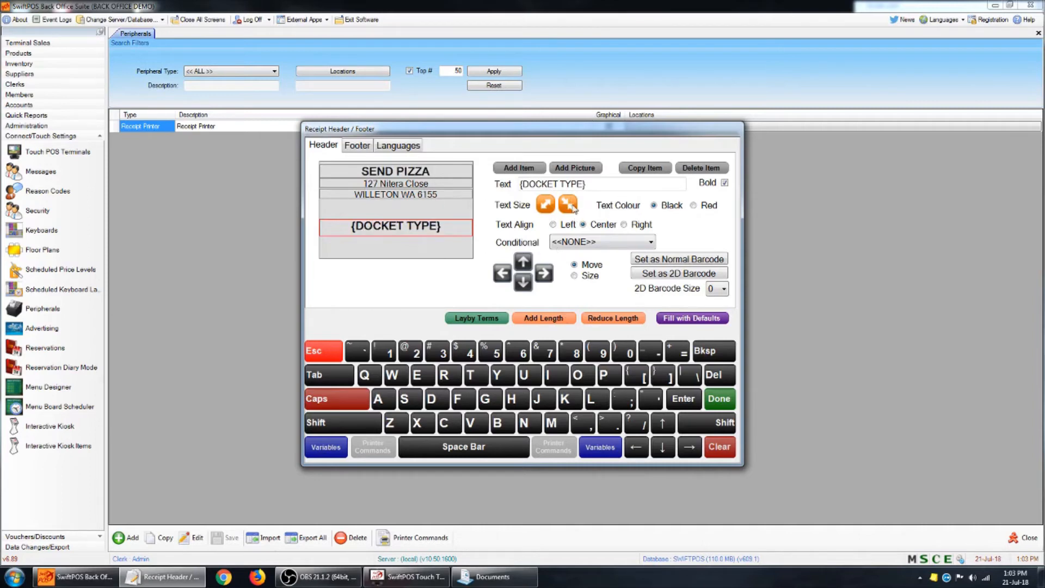
left_click(547, 205)
left_click(547, 205)
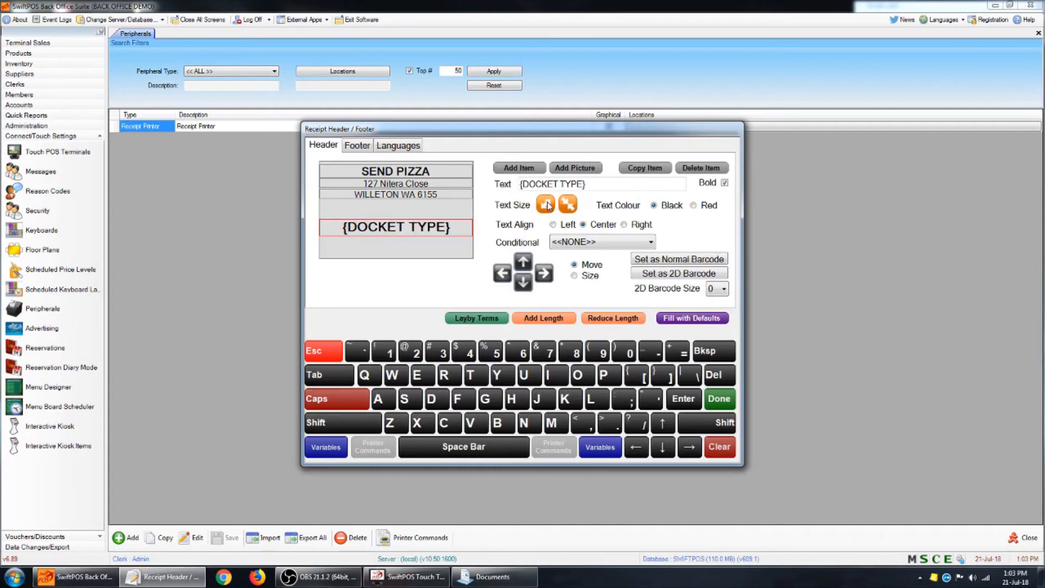
- Adjust the {DOCKET TYPE} item's text size up one step and back down two steps
left_click(547, 206)
left_click(569, 205)
left_click(569, 205)
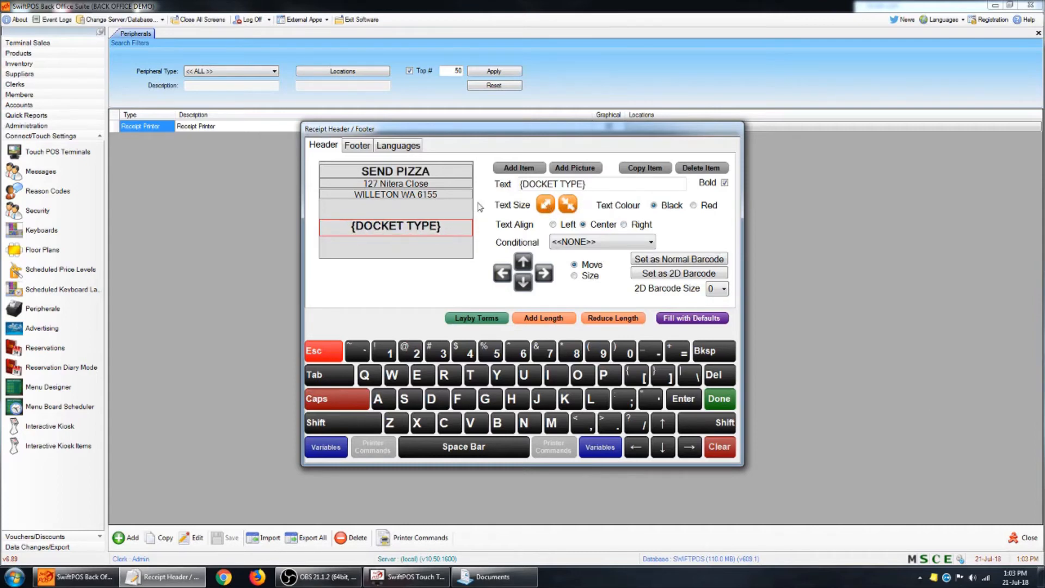
- Try right alignment and red text on the {DOCKET TYPE} item, and return it to centred black text
left_click(564, 226)
left_click(633, 227)
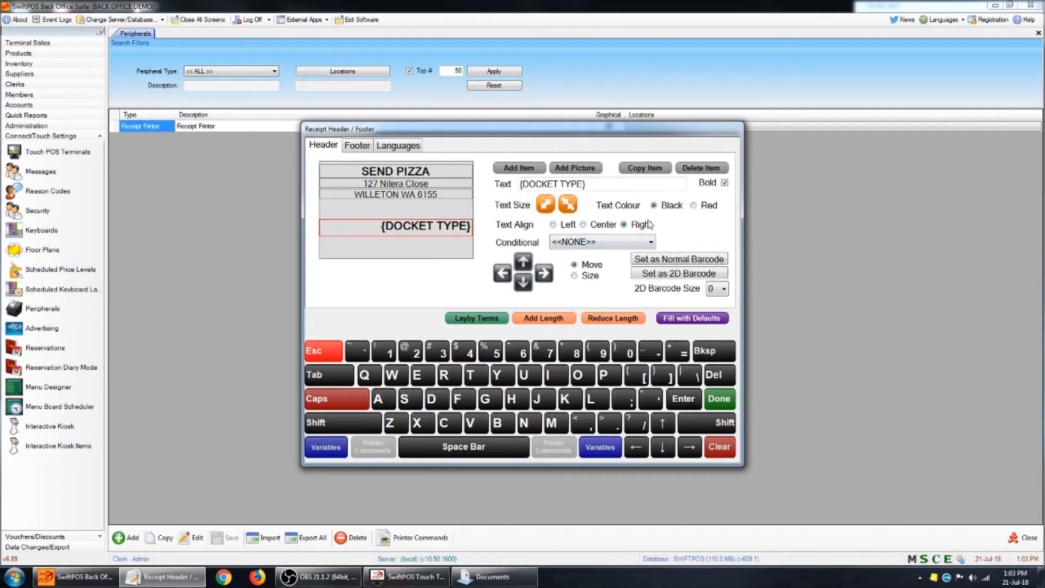
left_click(604, 226)
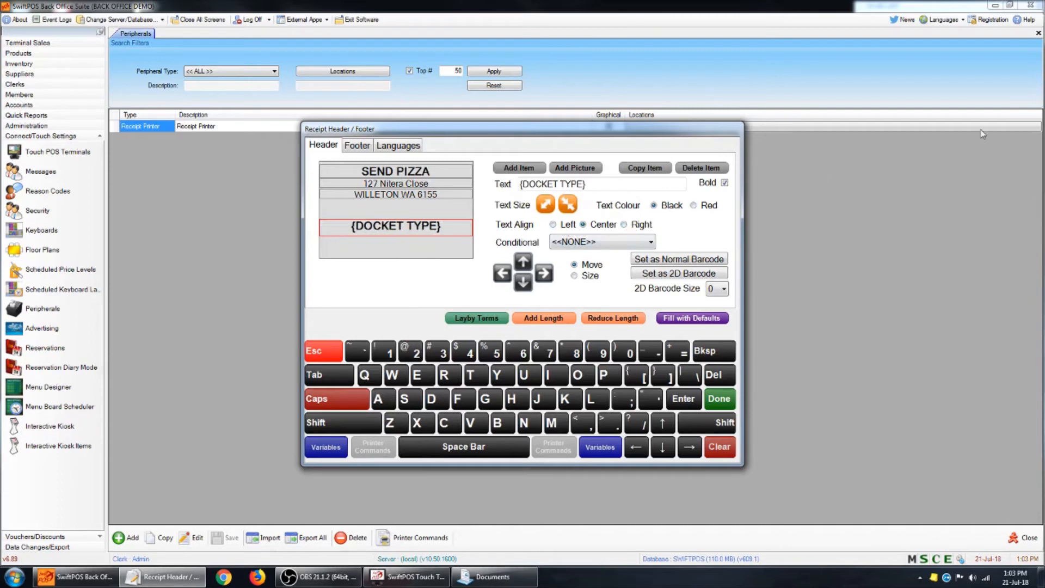
left_click(695, 209)
left_click(671, 212)
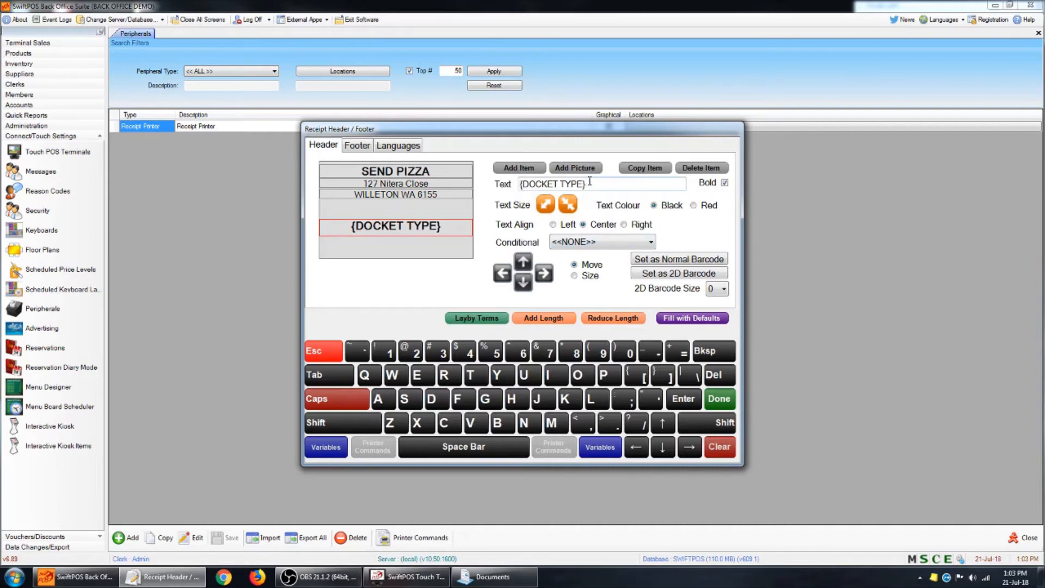
- Put the label "Docket Type: " in front of the {DOCKET TYPE} variable in the item's text
left_click_drag(593, 186, 516, 184)
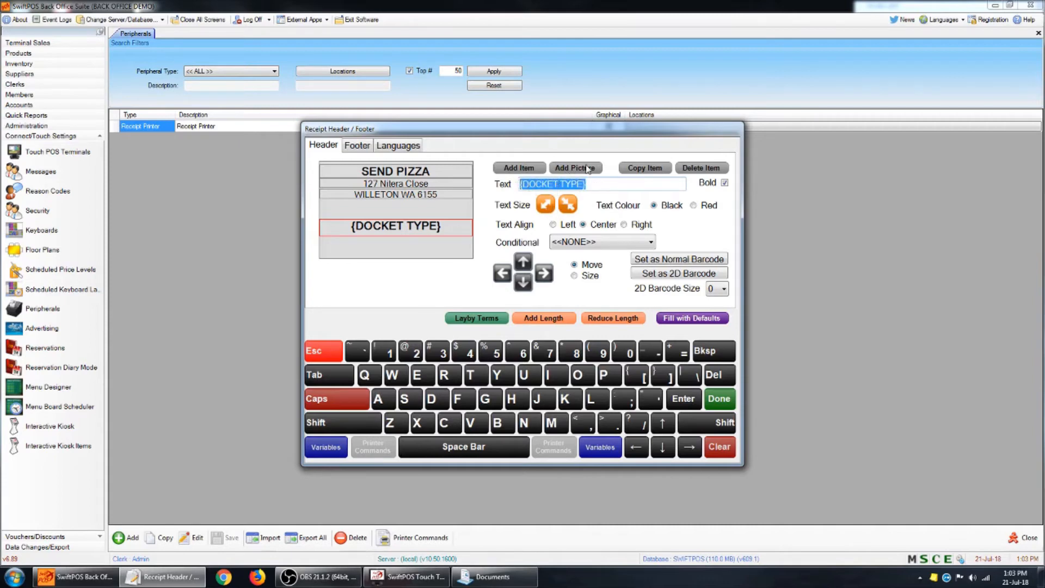
left_click(543, 185)
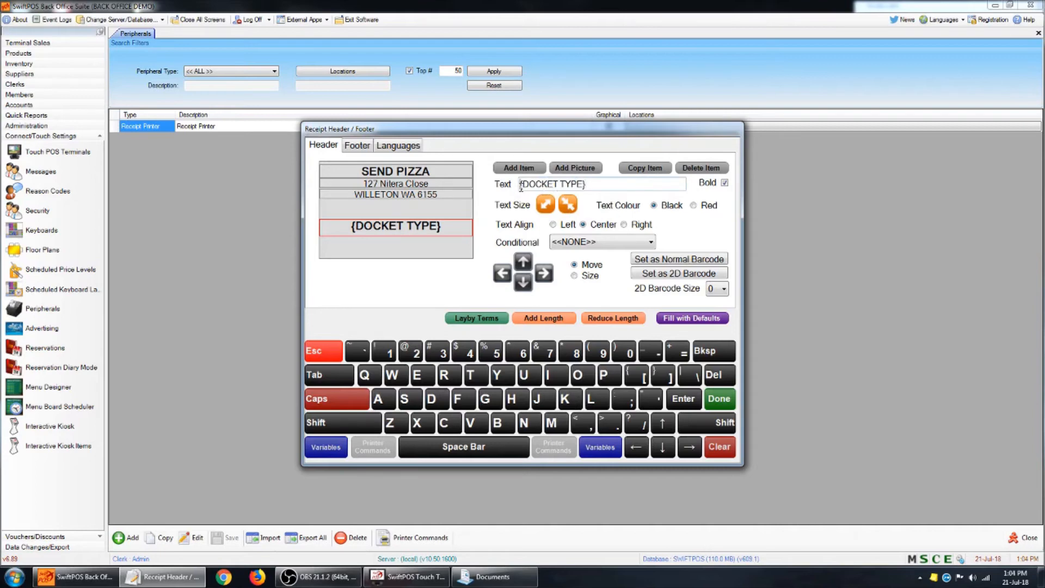
type("D")
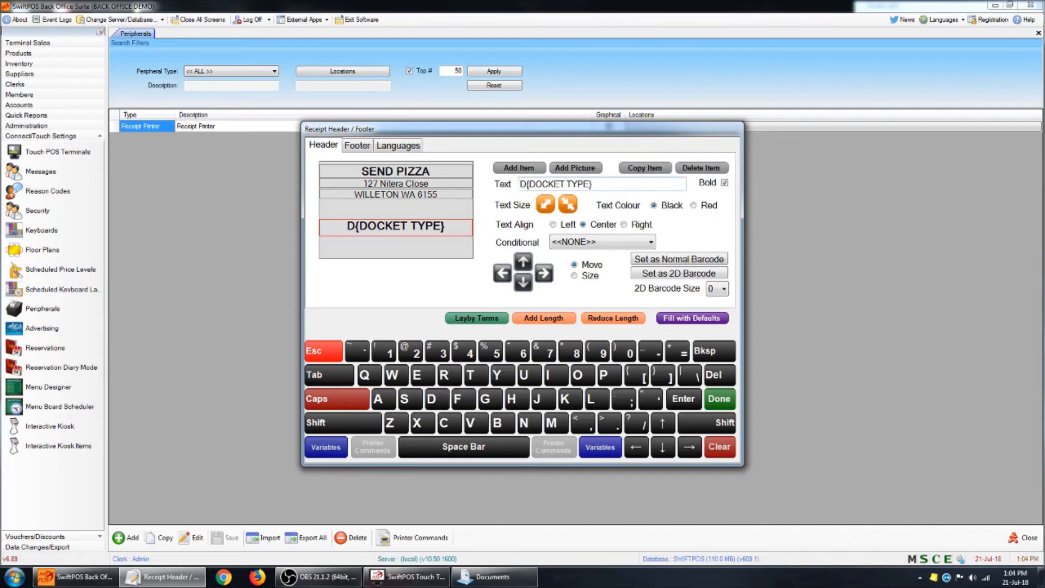
type("ocument T")
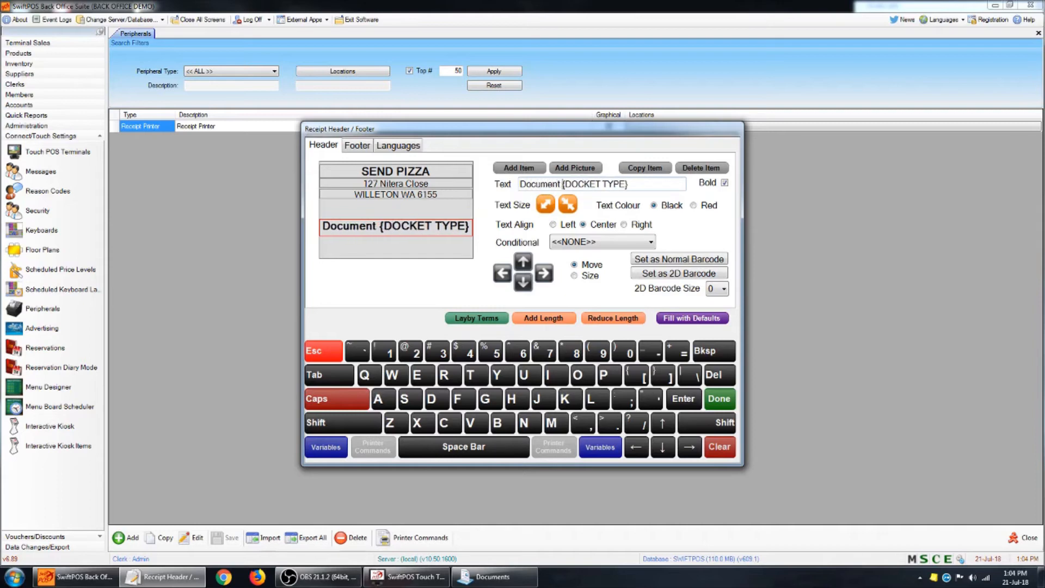
type("ype")
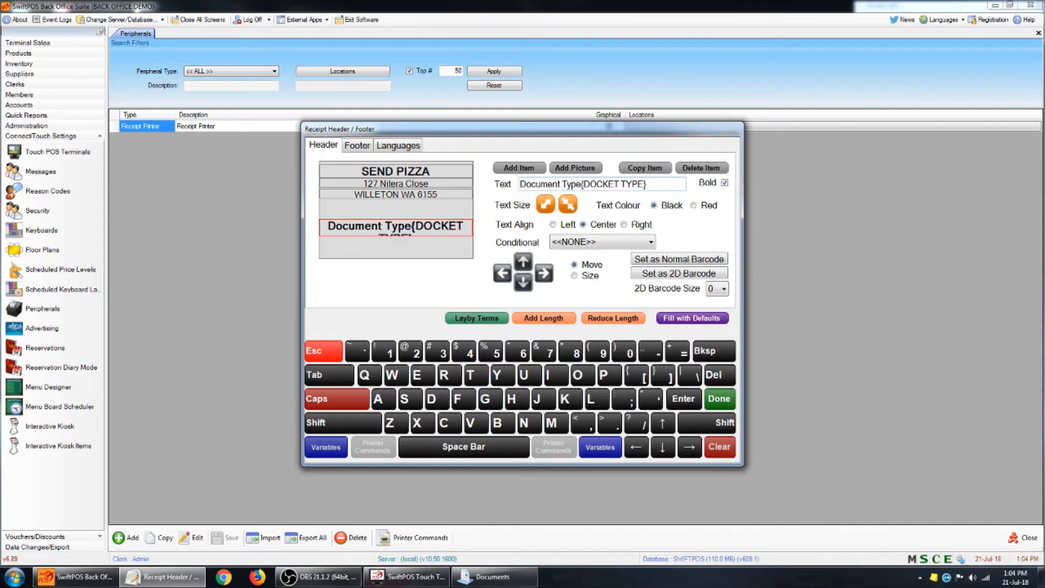
type(":")
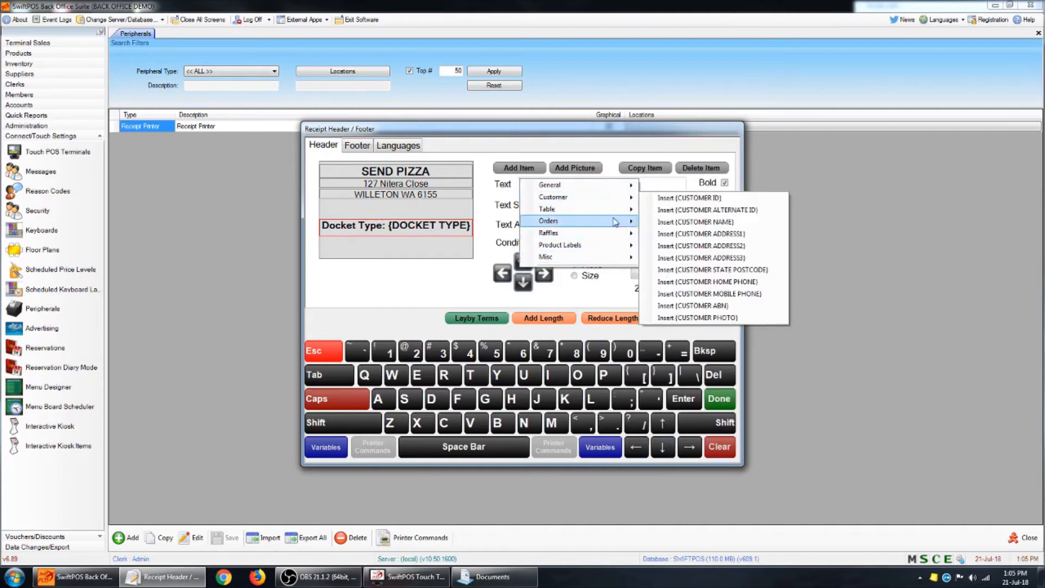
- Add an {ABN} item labelled "ABN:" below the docket type line and replace its variable with a fixed business number
mouse_move(630, 186)
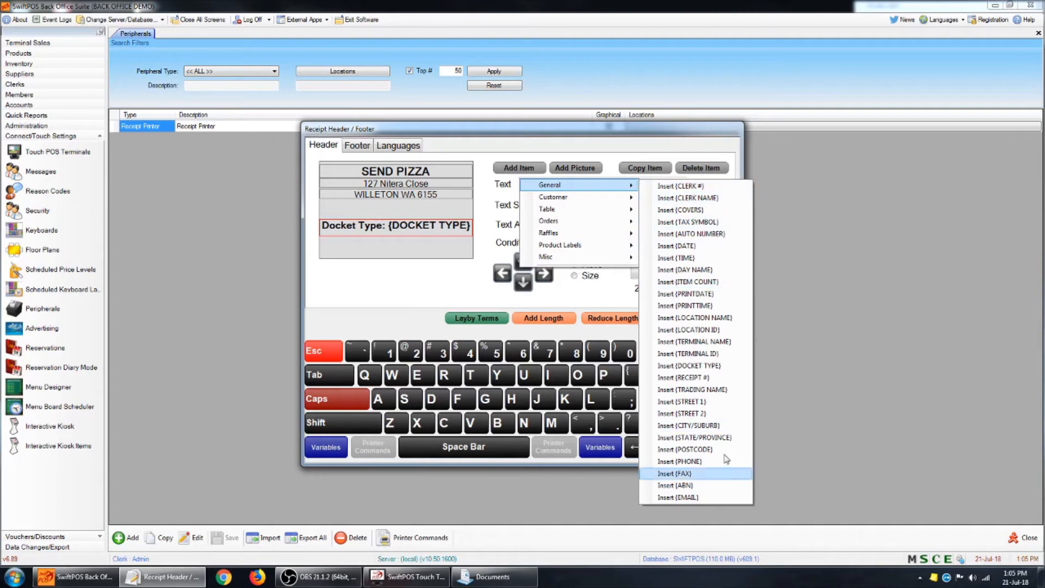
left_click(683, 489)
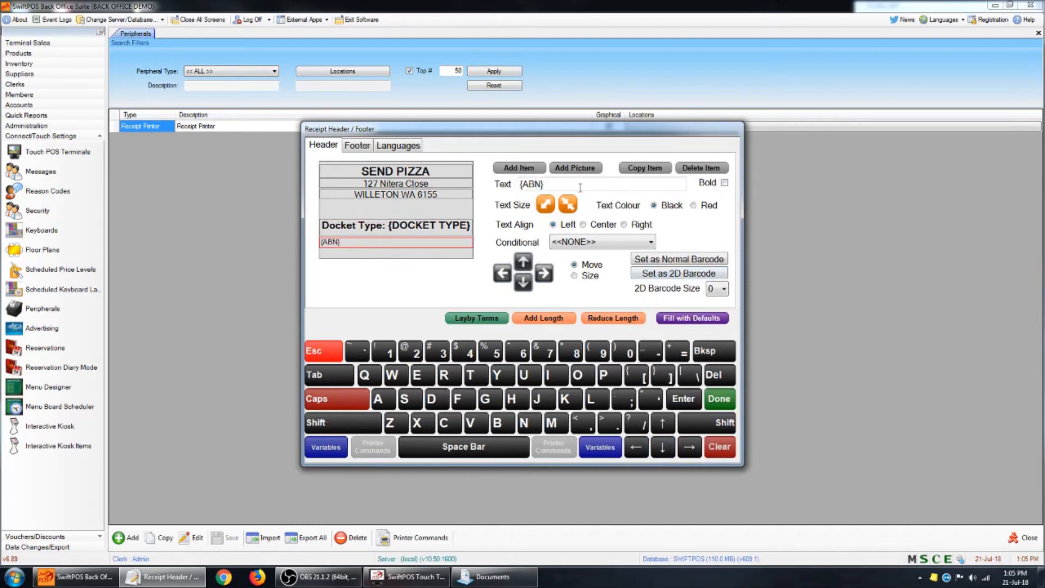
type("ABN:")
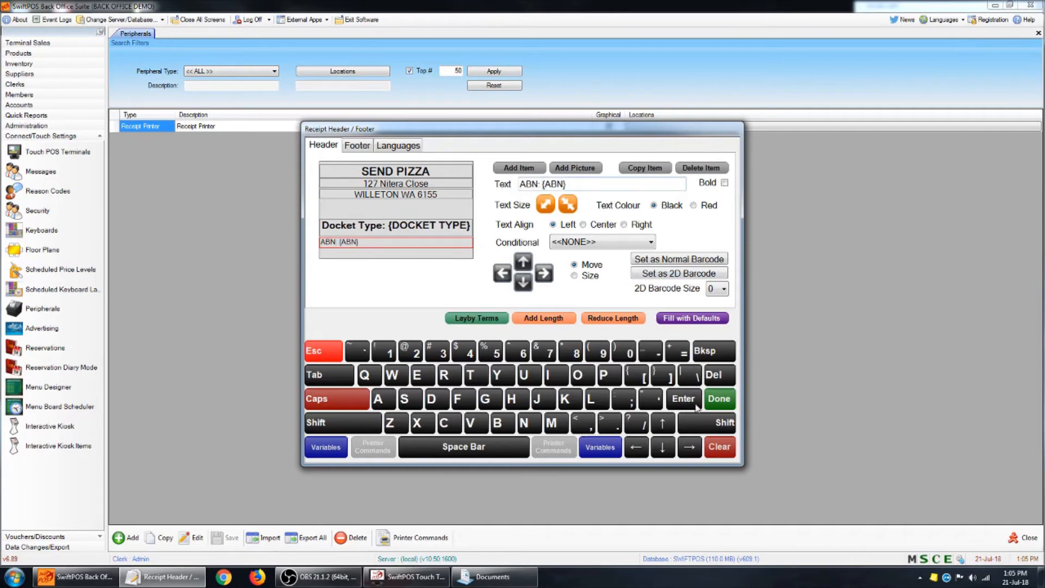
key("shift+End")
key("BackSpace")
type("123548")
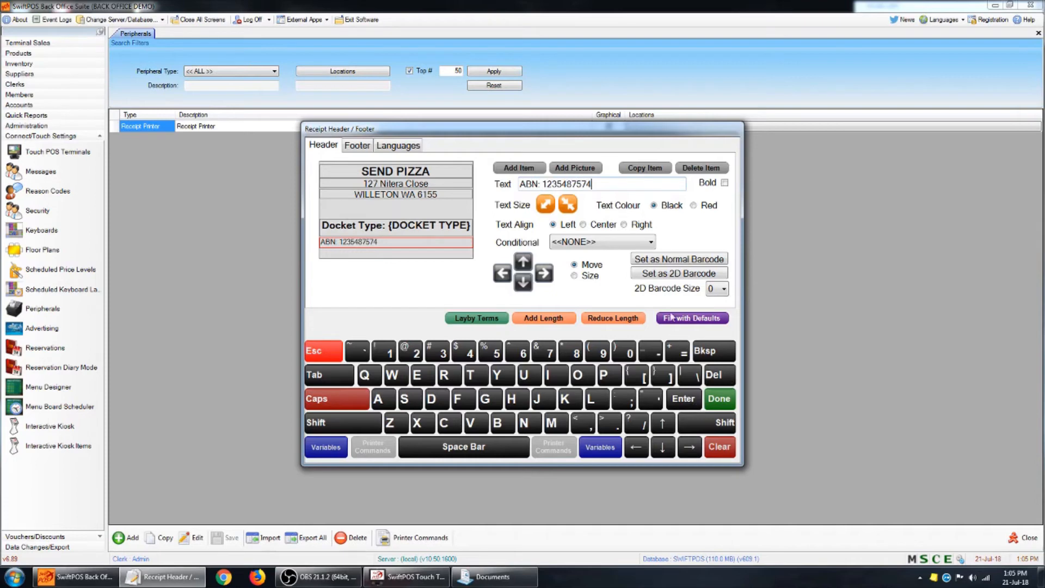
- Add an {ITEM COUNT} item, replace its text with "rtrwtwrtwr" and move it between the suburb line and the docket type line
left_click(531, 171)
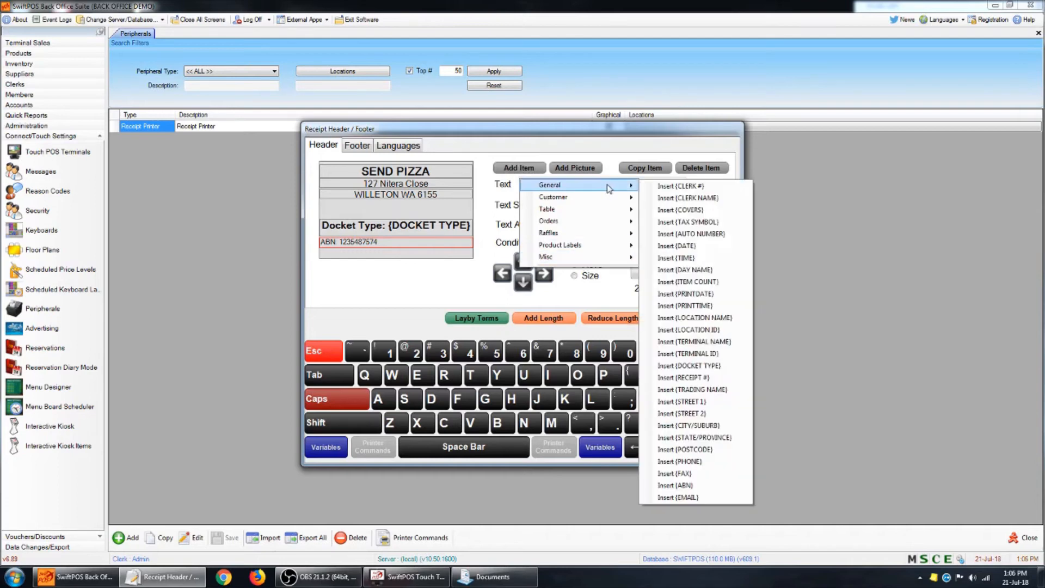
left_click(692, 282)
left_click_drag(600, 184, 422, 183)
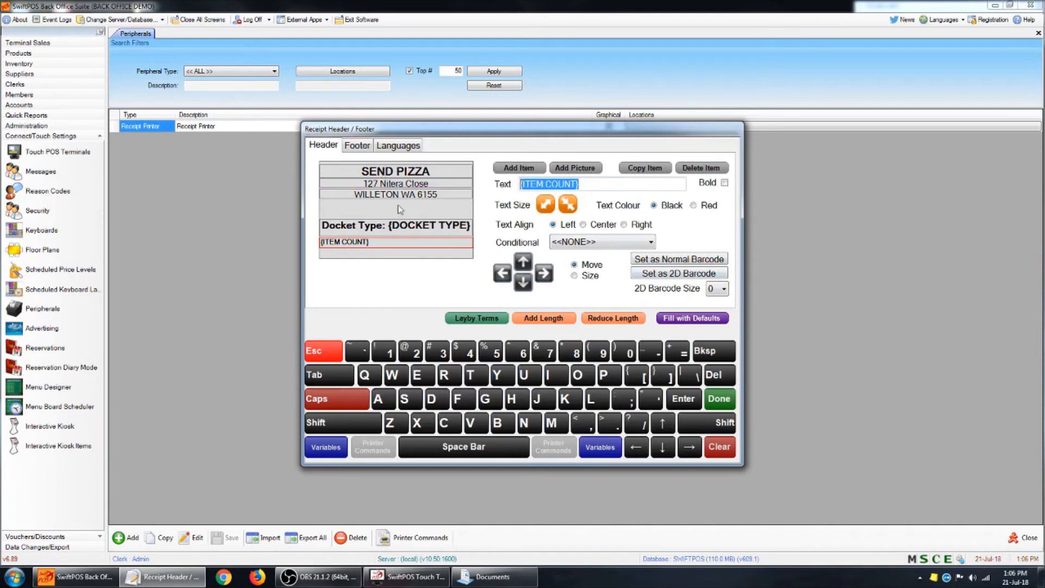
key("Delete")
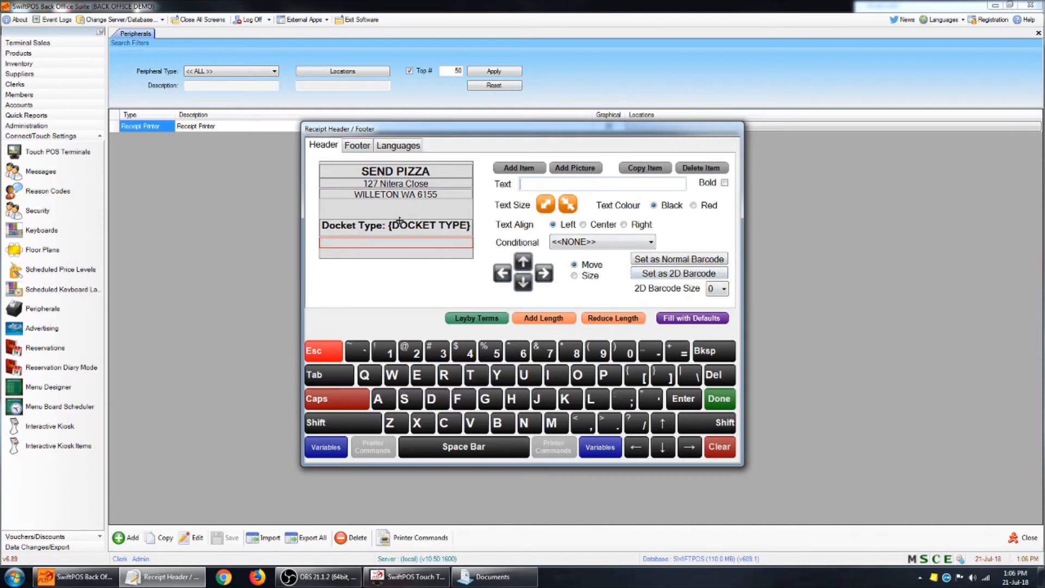
type("rtrwtwrtwr")
left_click_drag(330, 243, 333, 214)
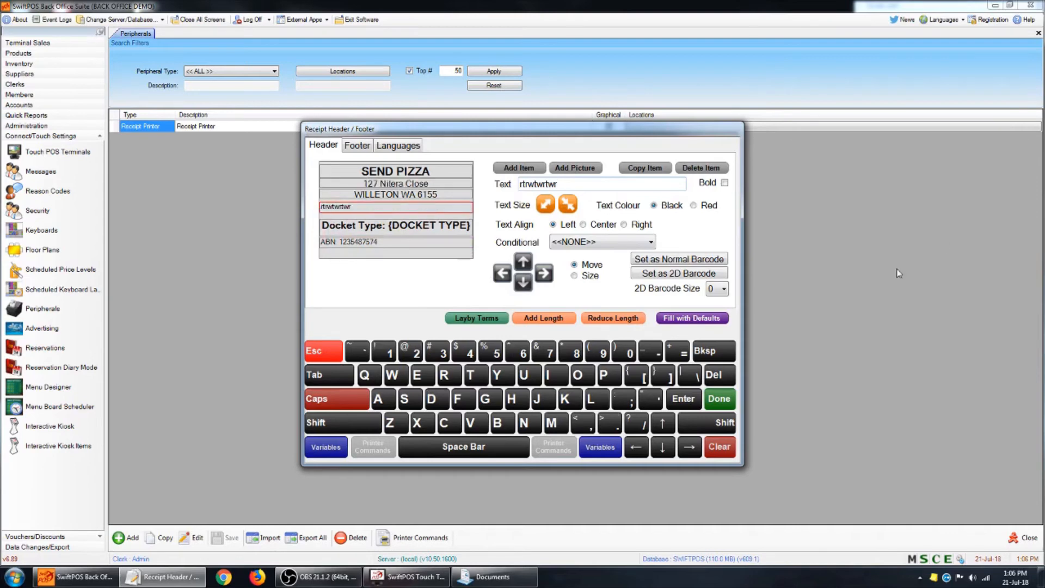
left_click(519, 168)
- Lengthen the receipt footer area and move the Terminal item down into the added space
left_click(366, 150)
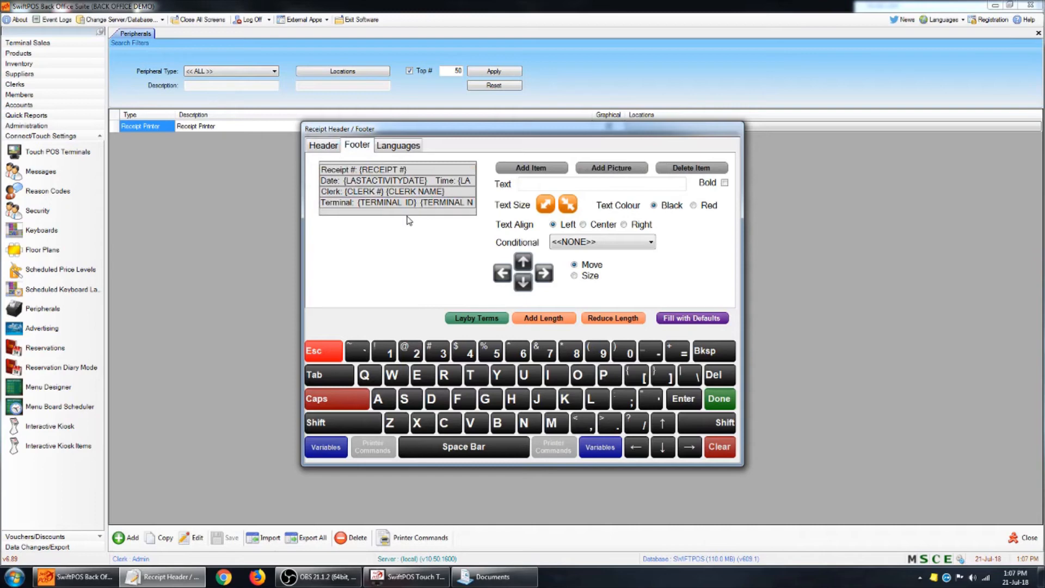
left_click_drag(409, 215, 395, 249)
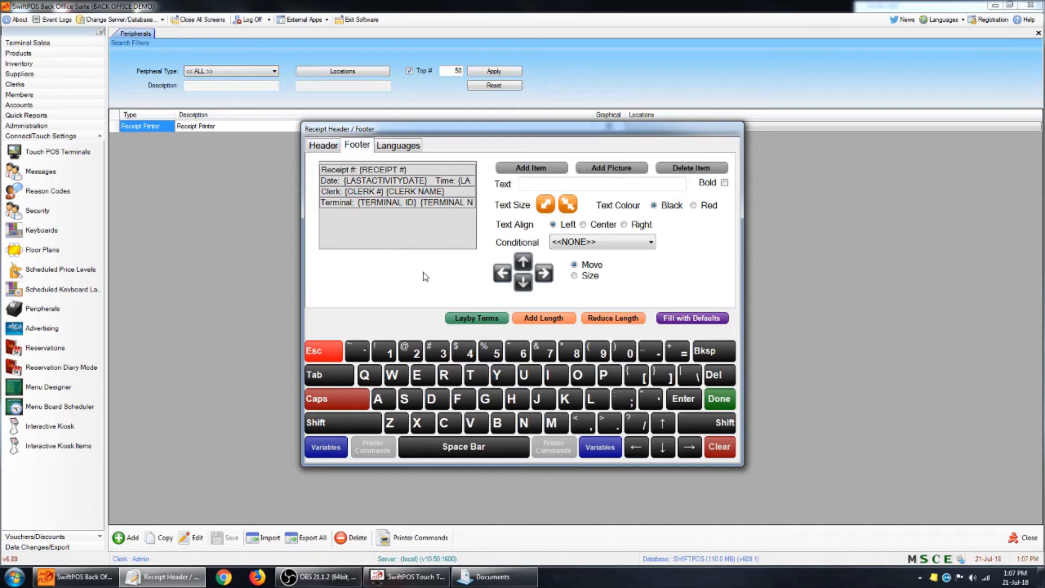
left_click_drag(329, 204, 330, 214)
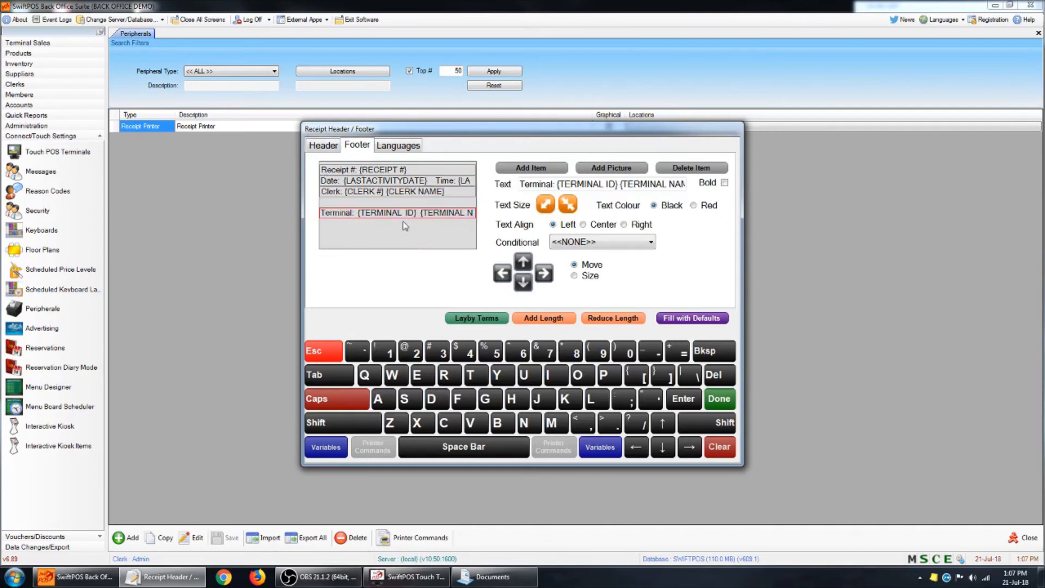
- Delete the Terminal item from the receipt footer and save the receipt messages
left_click(698, 170)
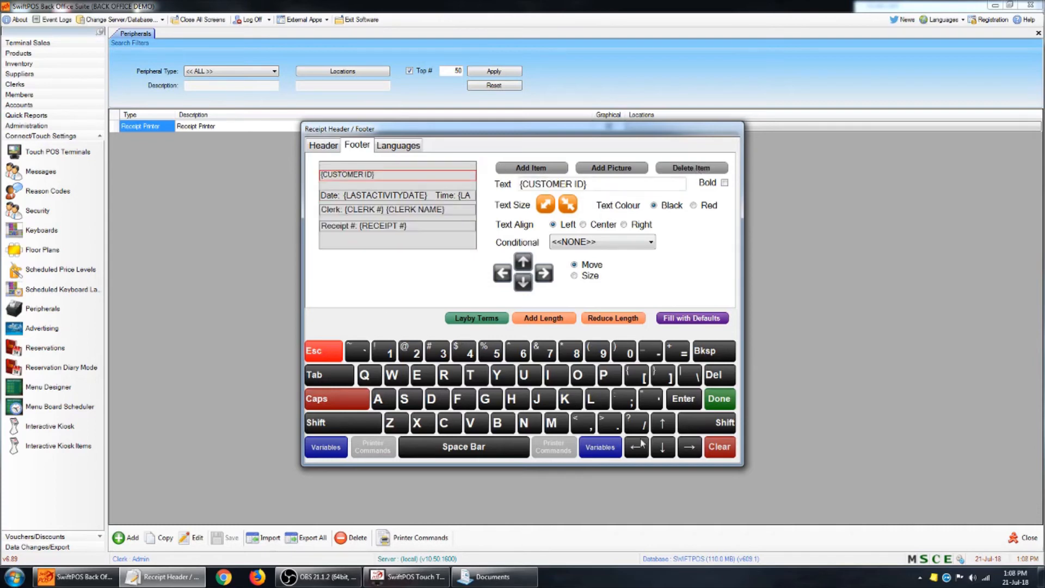
left_click(720, 399)
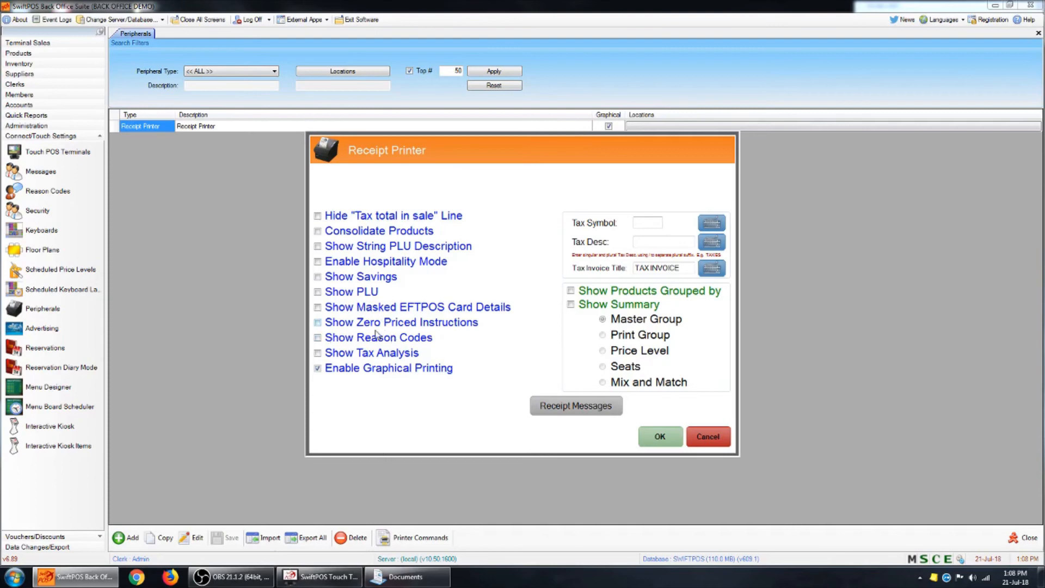
- Enable Show Zero Priced Instructions for the receipt printer, leaving Show String PLU Description off, and save its settings
left_click(318, 323)
left_click(318, 247)
left_click(404, 246)
left_click(664, 439)
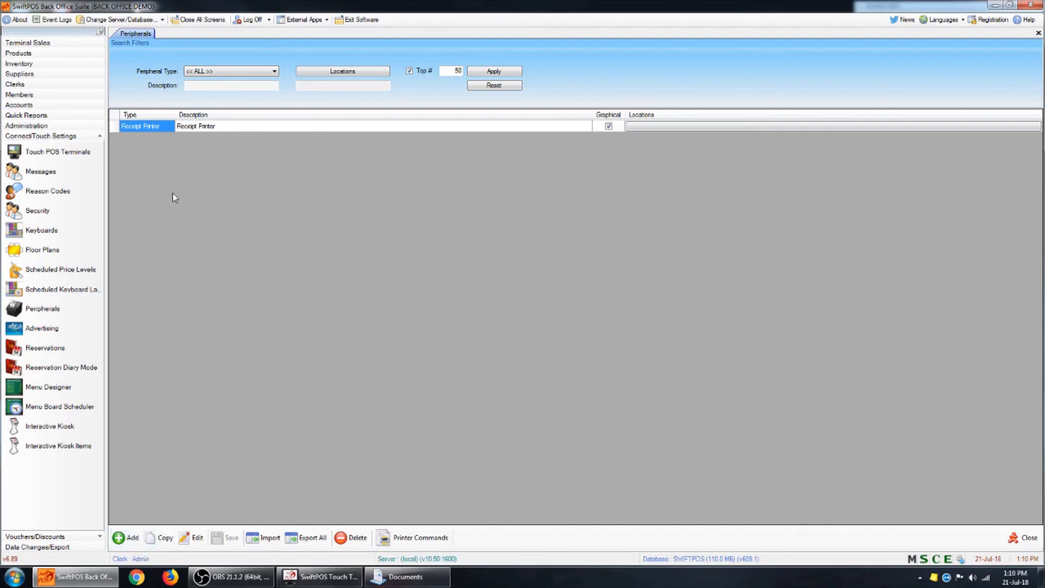
- Change the receipt printer's description to "Receipt Printer Bottleshop" and save the record
left_click(200, 129)
left_click(197, 129)
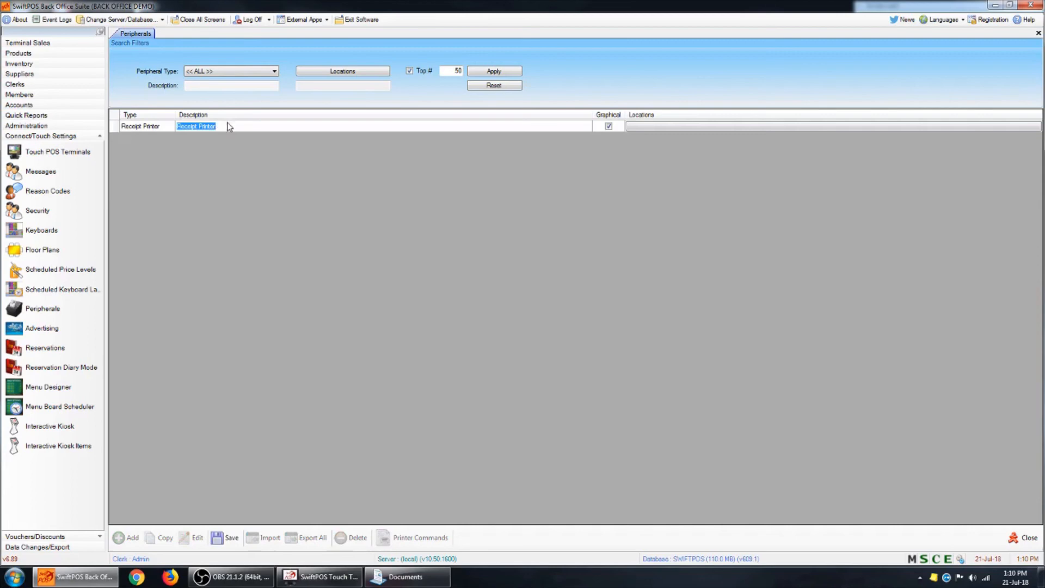
left_click(230, 125)
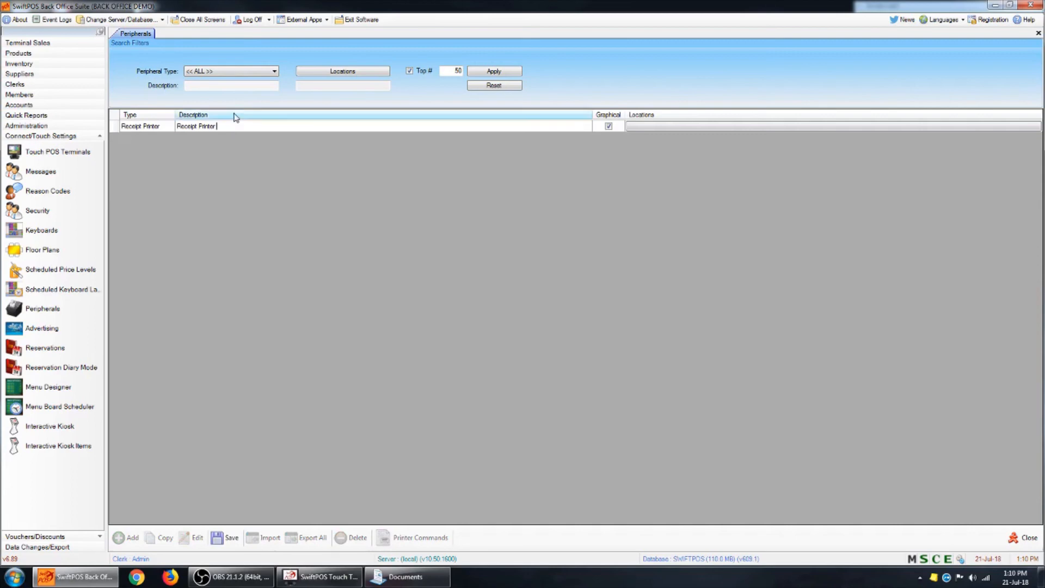
type("Eottleshop")
left_click(243, 535)
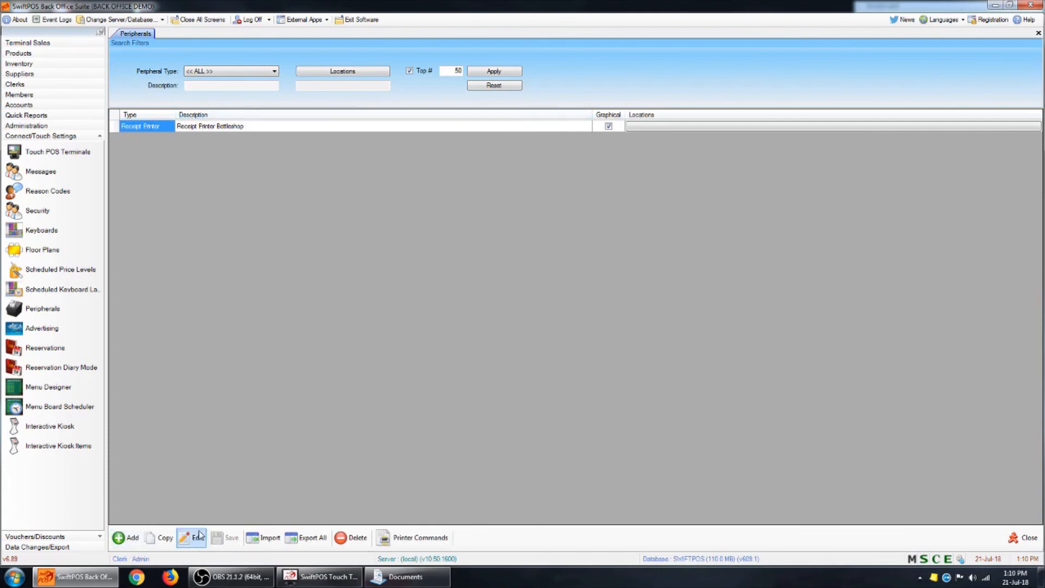
- Copy the Receipt Printer Bottleshop peripheral under the new name "Receipt Printer Bar"
left_click(165, 539)
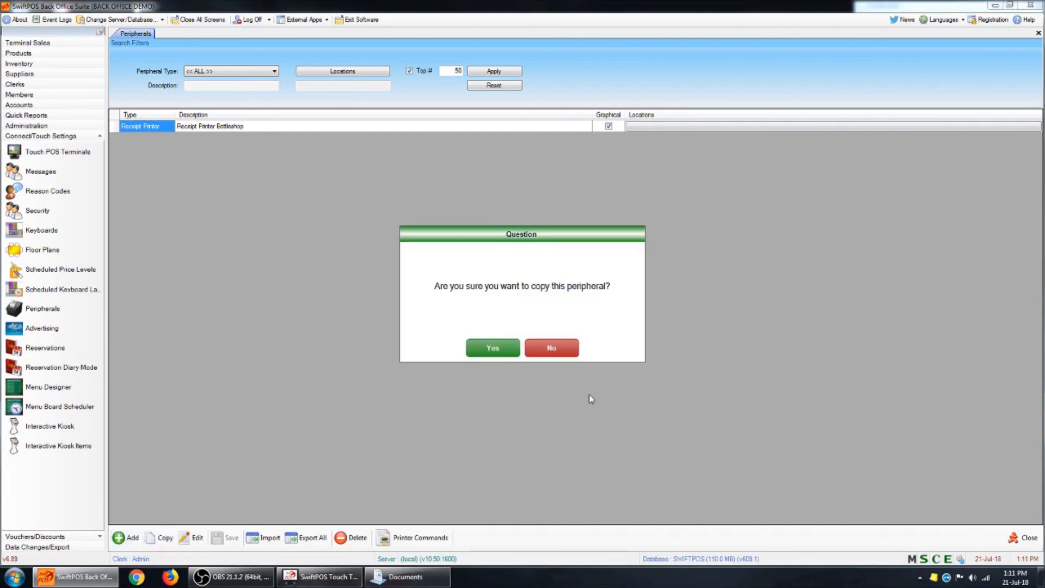
left_click(505, 351)
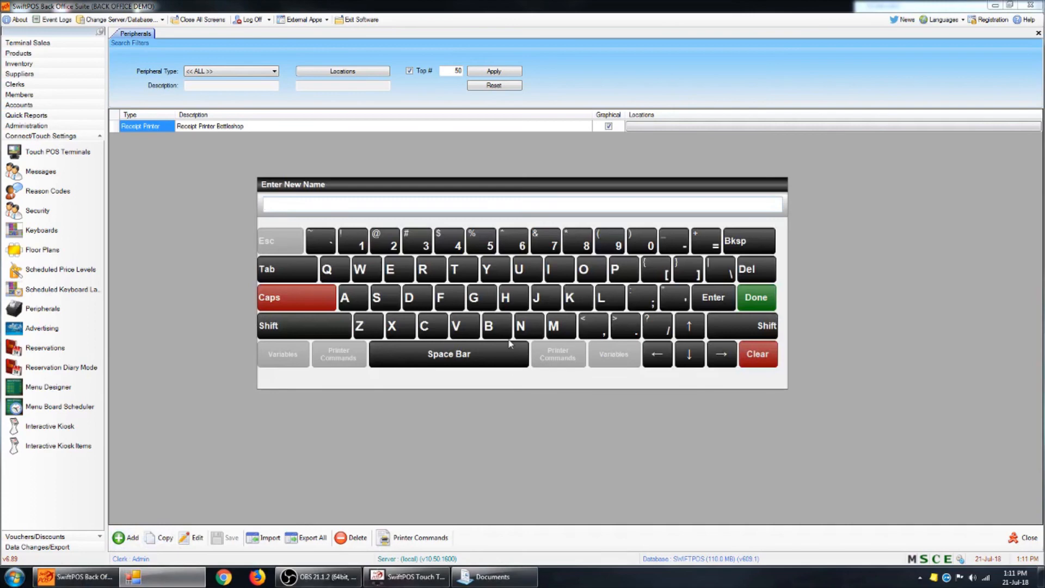
type("RECE")
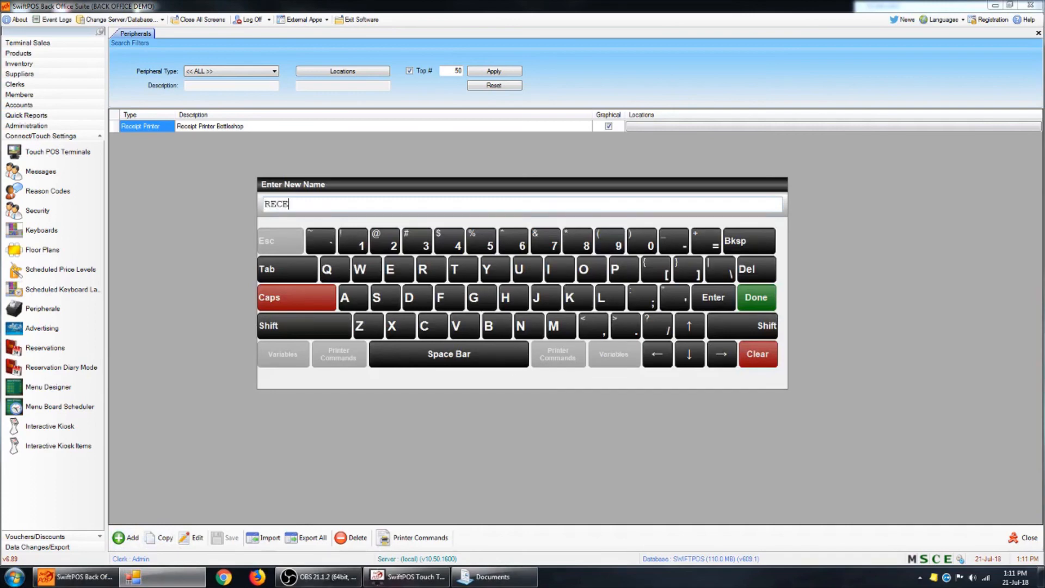
type("IPT")
key("ctrl+a")
key("BackSpace")
type("Receipt Printer Bar")
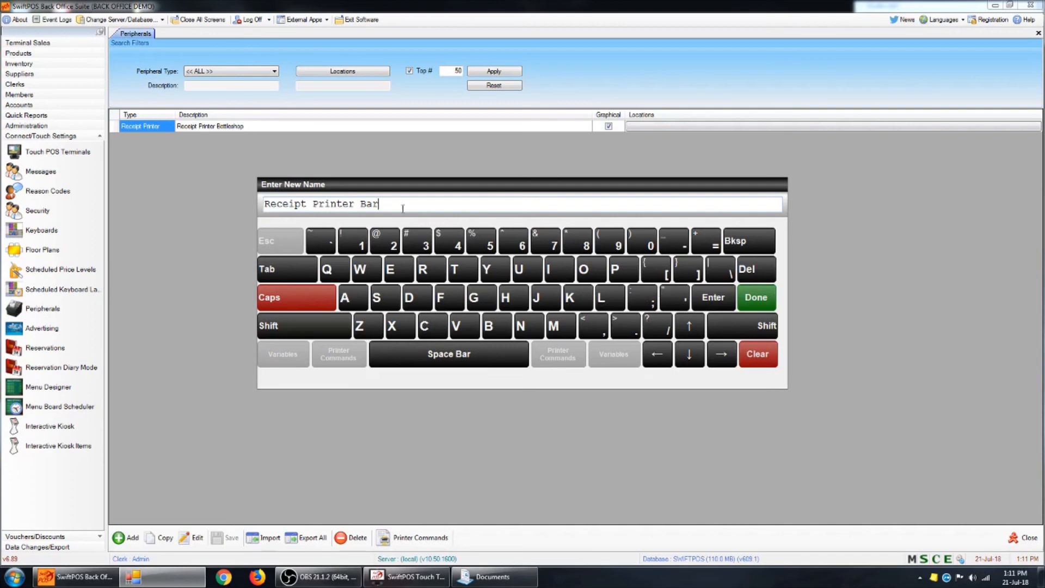
left_click(773, 299)
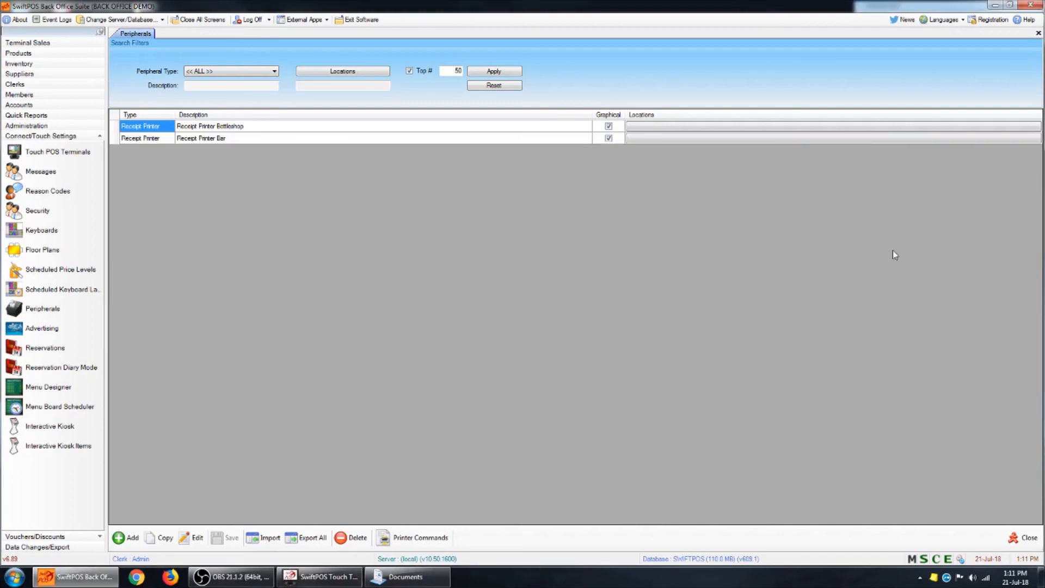
- Review the Receipt Printer Bar's receipt messages, selecting the SEND PIZZA header line, and close its settings
left_click(172, 140)
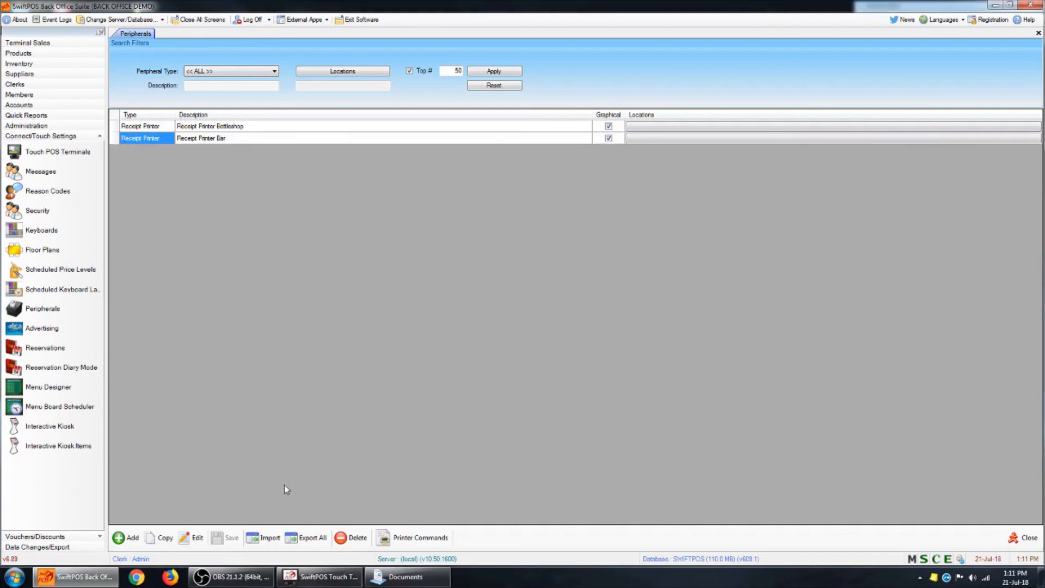
left_click(193, 537)
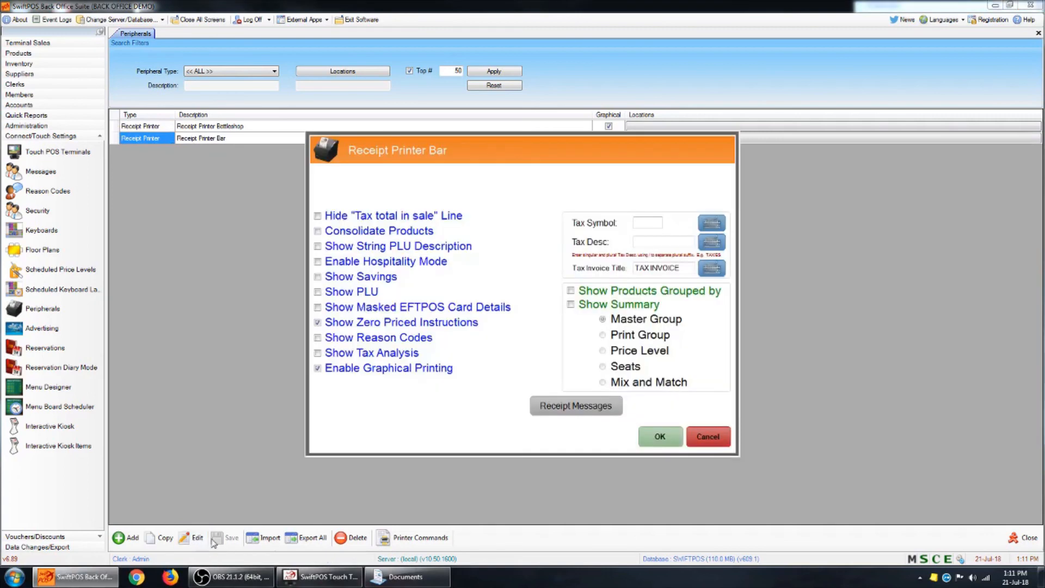
left_click(589, 413)
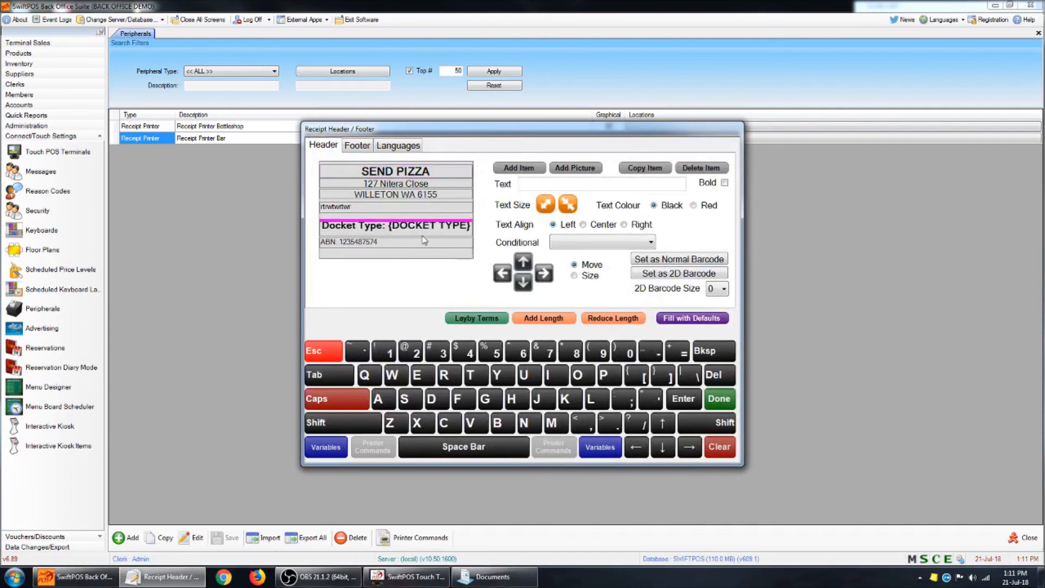
left_click(401, 172)
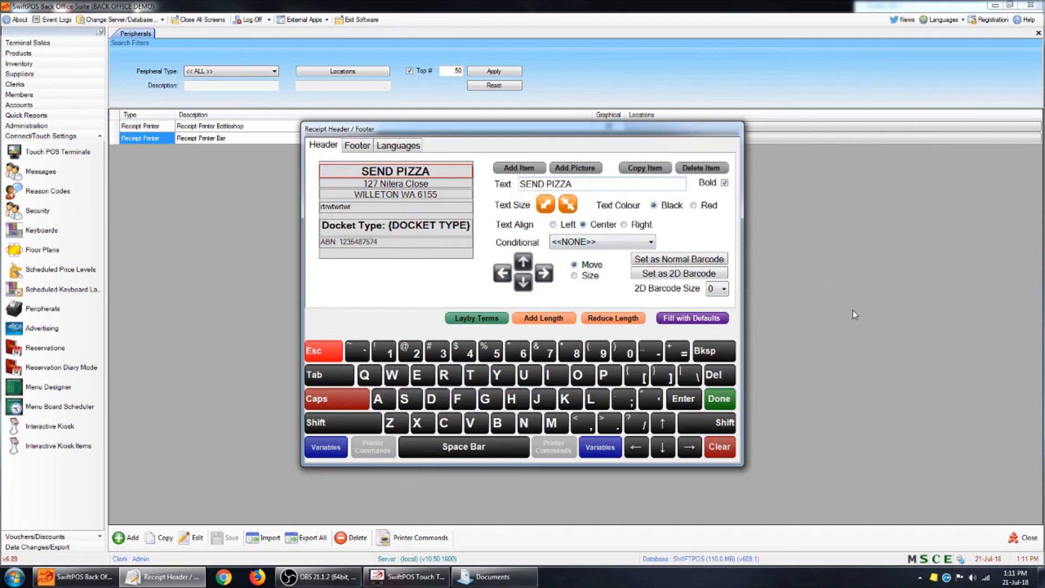
left_click(718, 399)
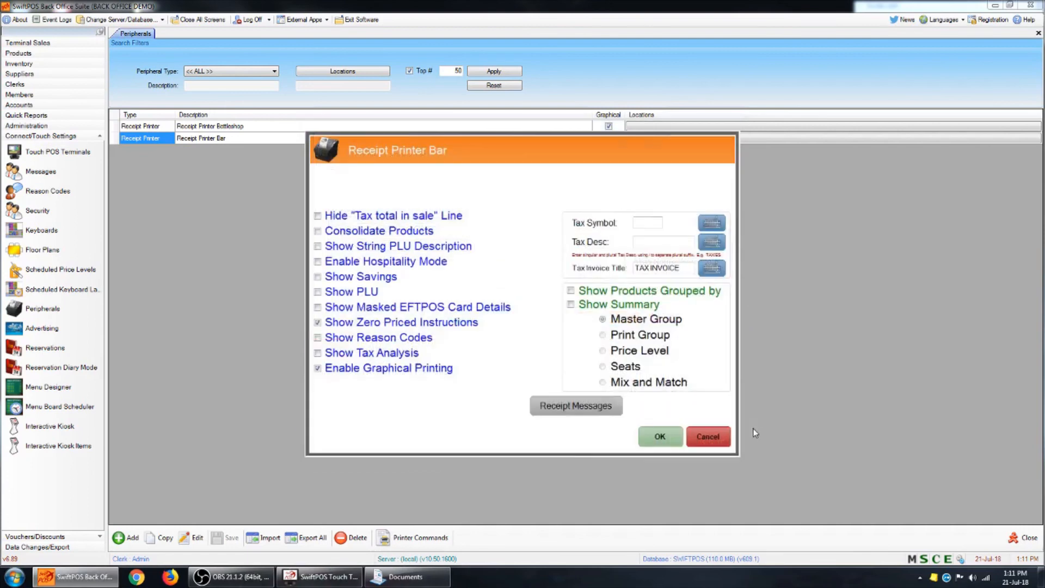
left_click(656, 442)
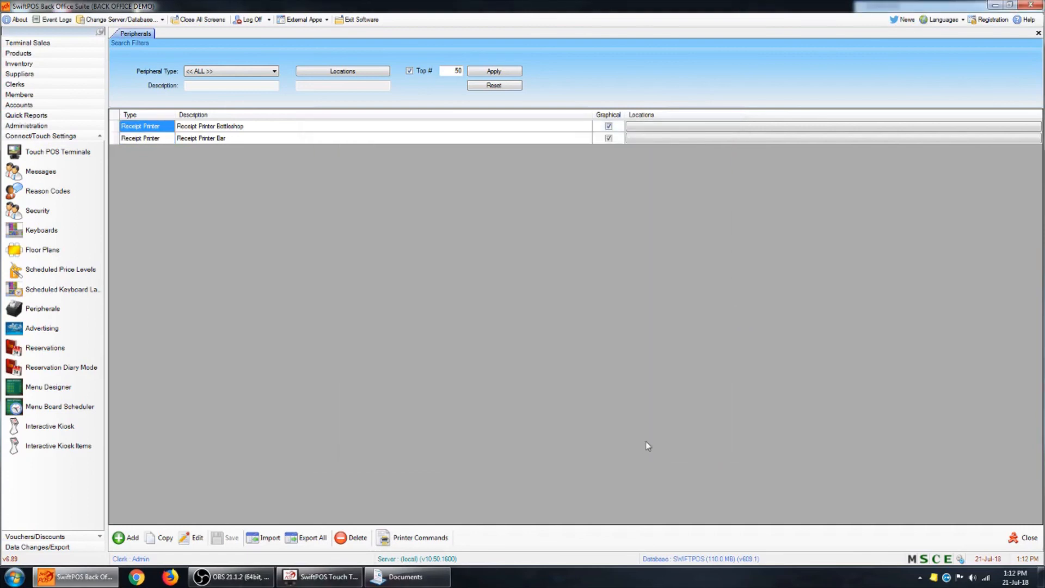
- Switch to SwiftPOS Touch and open the Primary Receipt Printer for editing from the terminal's peripheral list
left_click(320, 576)
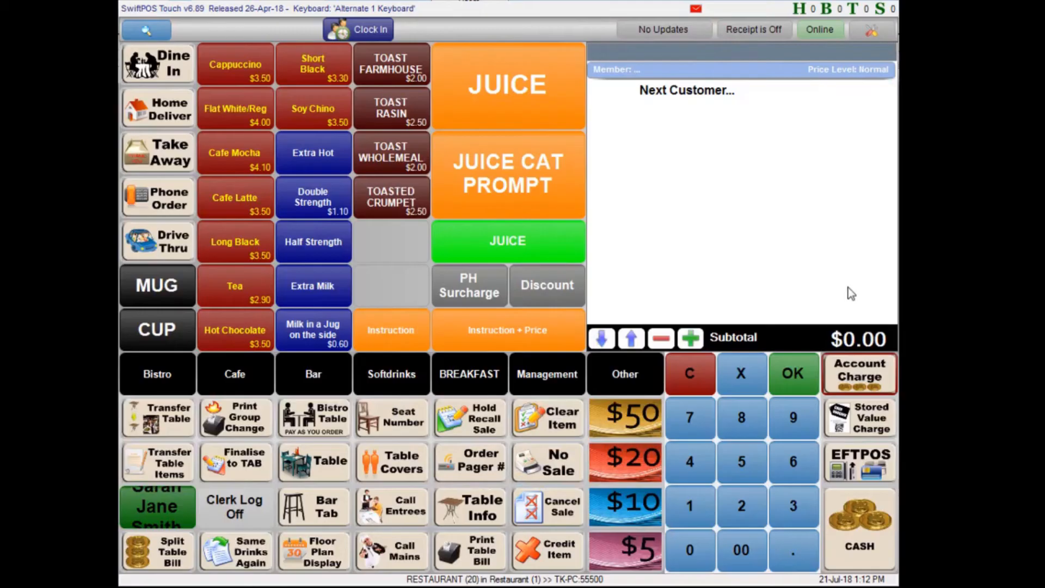
left_click(783, 106)
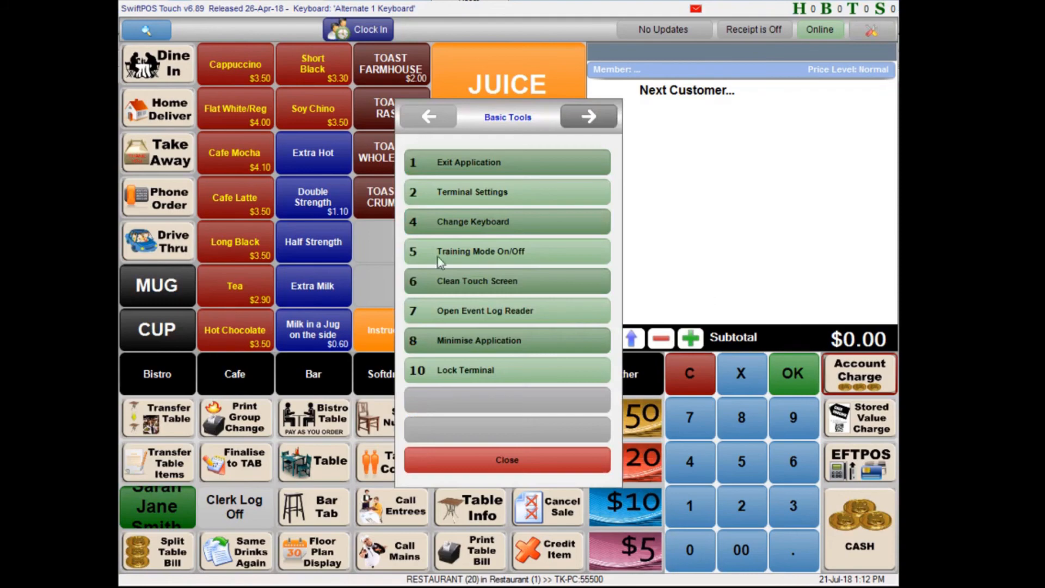
left_click(512, 196)
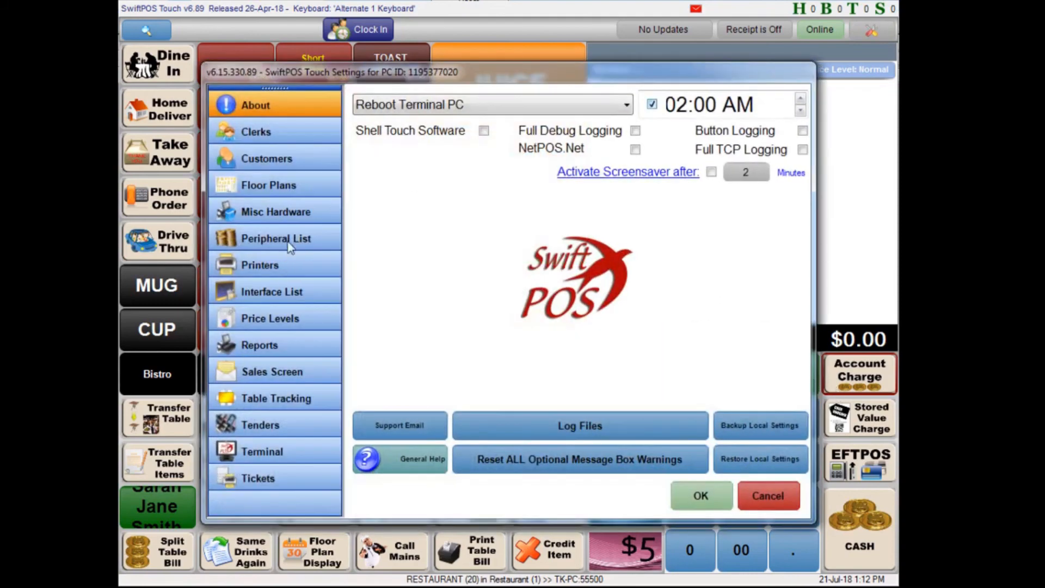
left_click(310, 241)
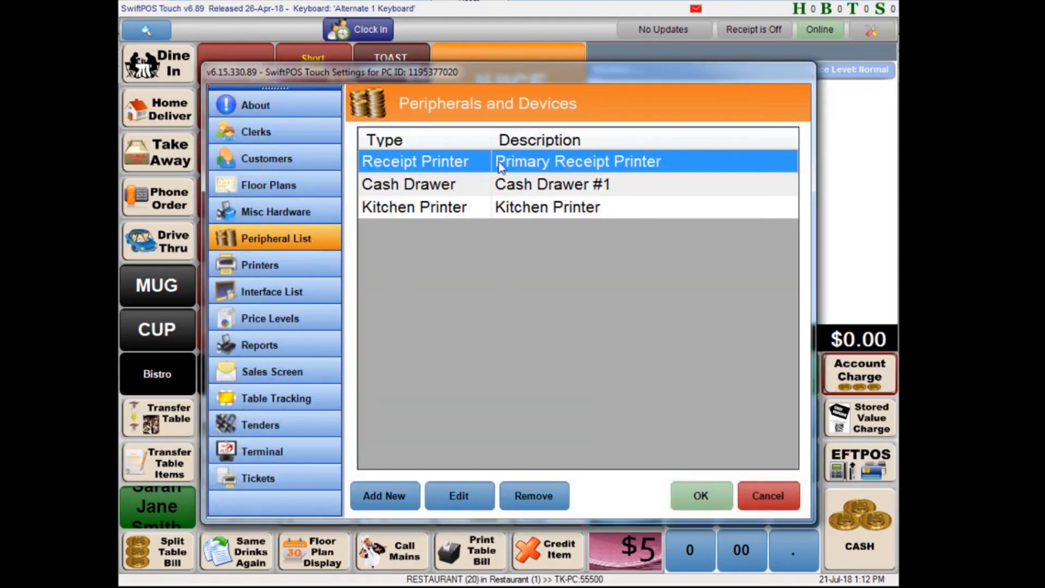
left_click(461, 495)
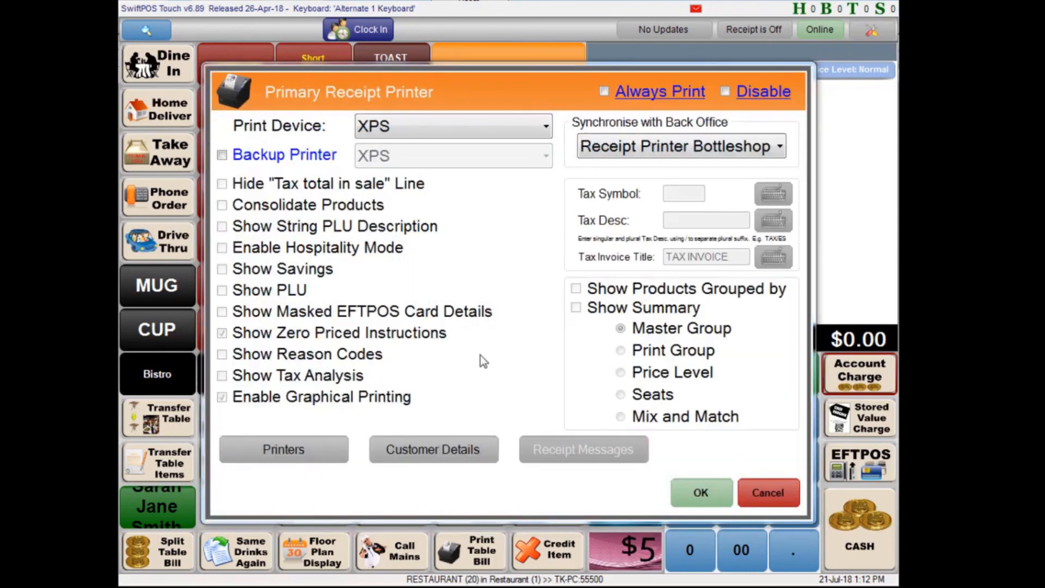
- Try Receipt Printer Bar as the Back Office synchronisation source, set it back to Receipt Printer Bottleshop, and save the settings
left_click(699, 152)
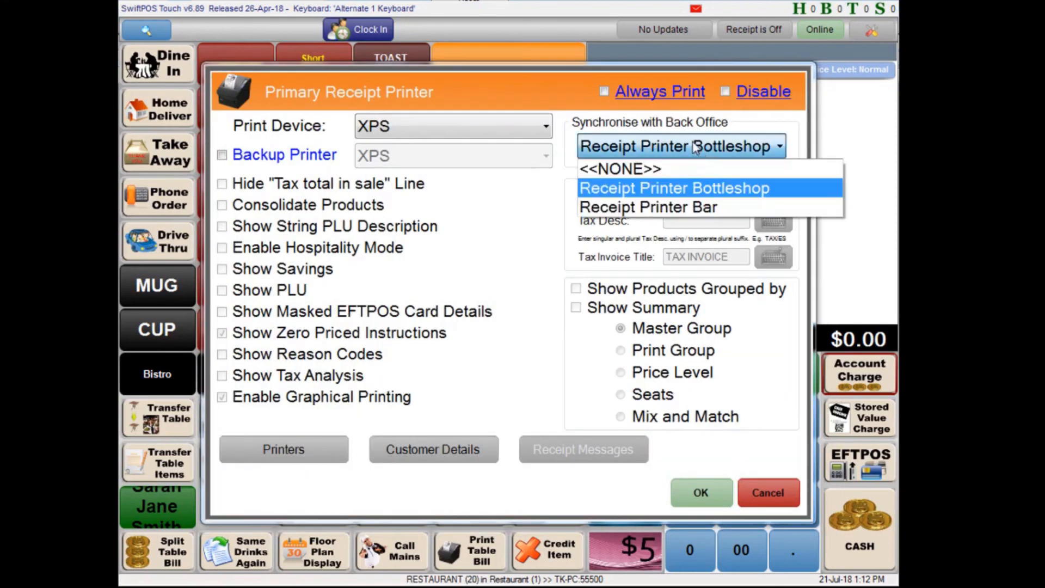
left_click(701, 206)
left_click(734, 149)
left_click(714, 177)
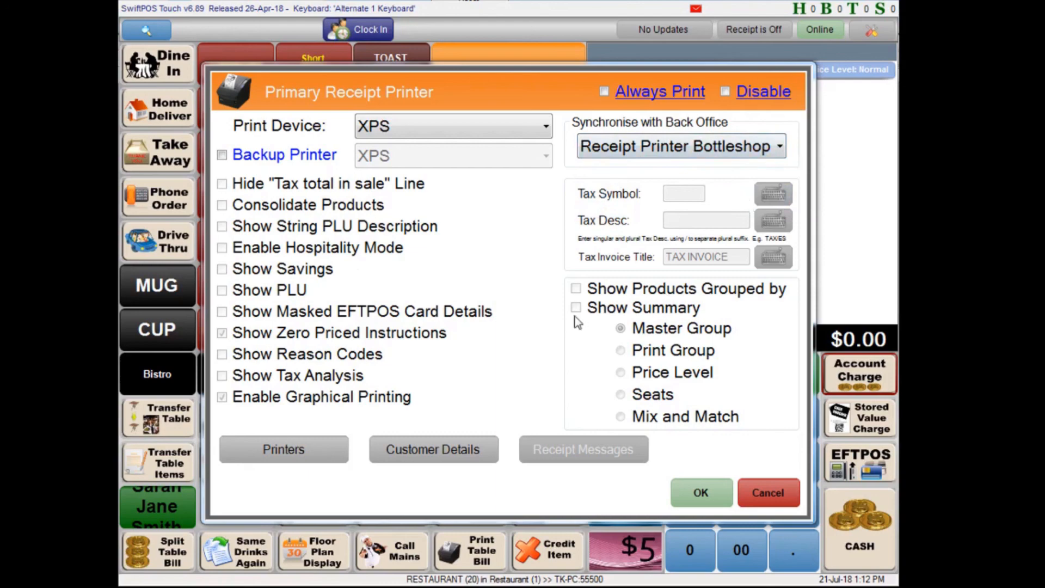
left_click(707, 498)
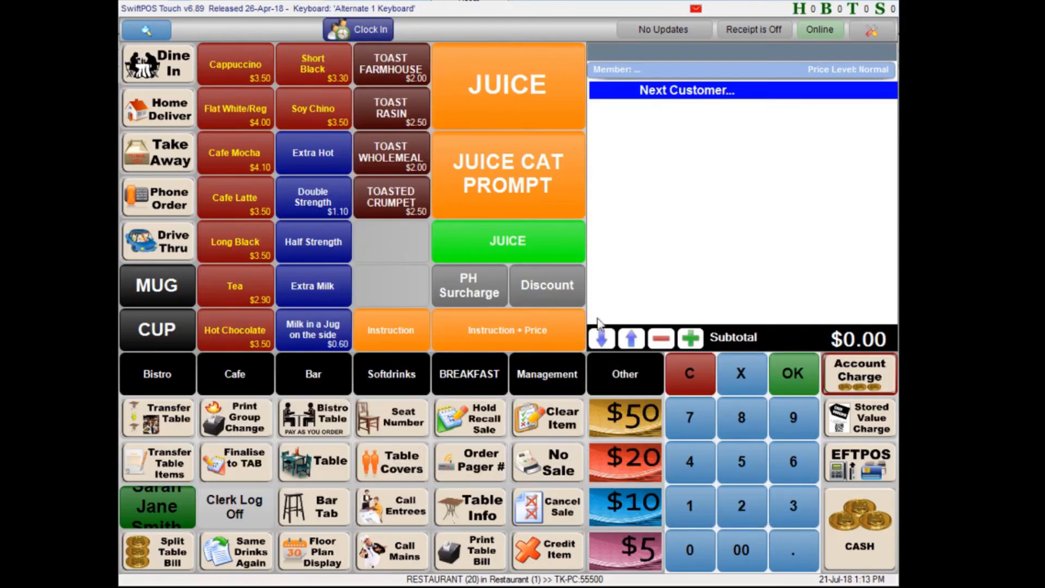
- Print a copy of the last sale's receipt, check its layout in XPS Viewer, close it, and return to Back Office
left_click(487, 557)
key("alt+Tab")
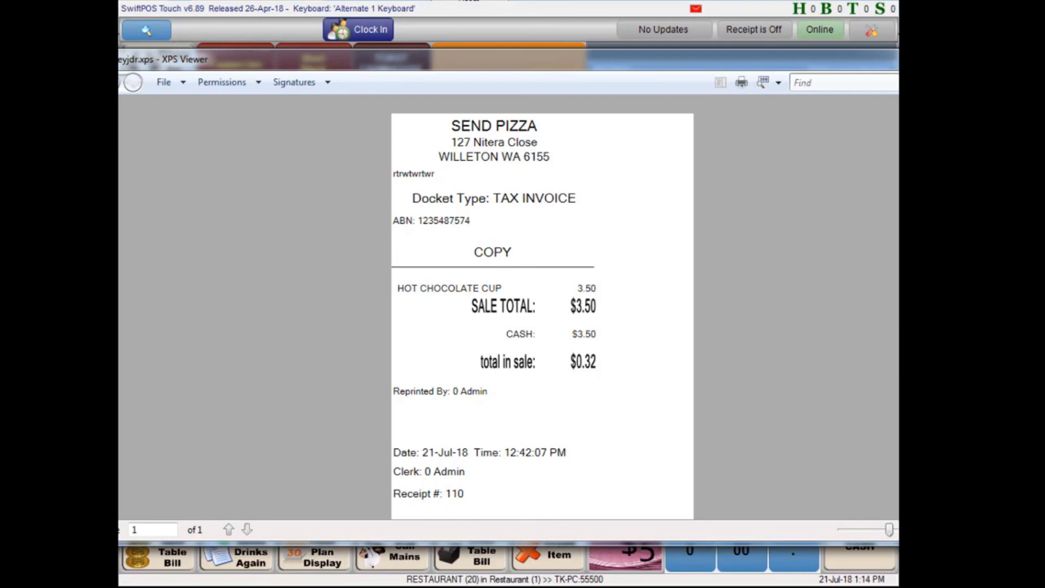
key("alt+F4")
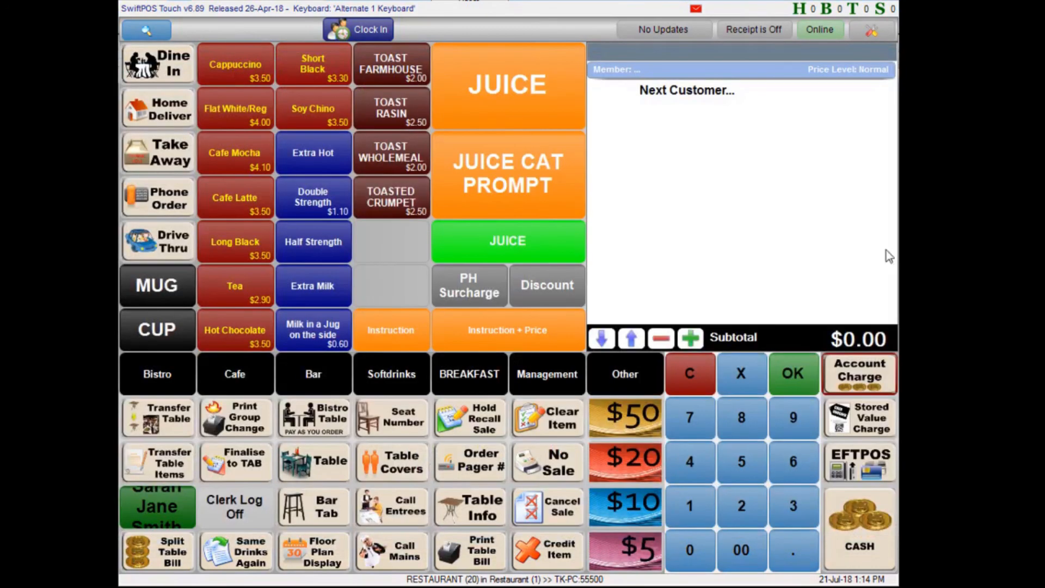
left_click(772, 241)
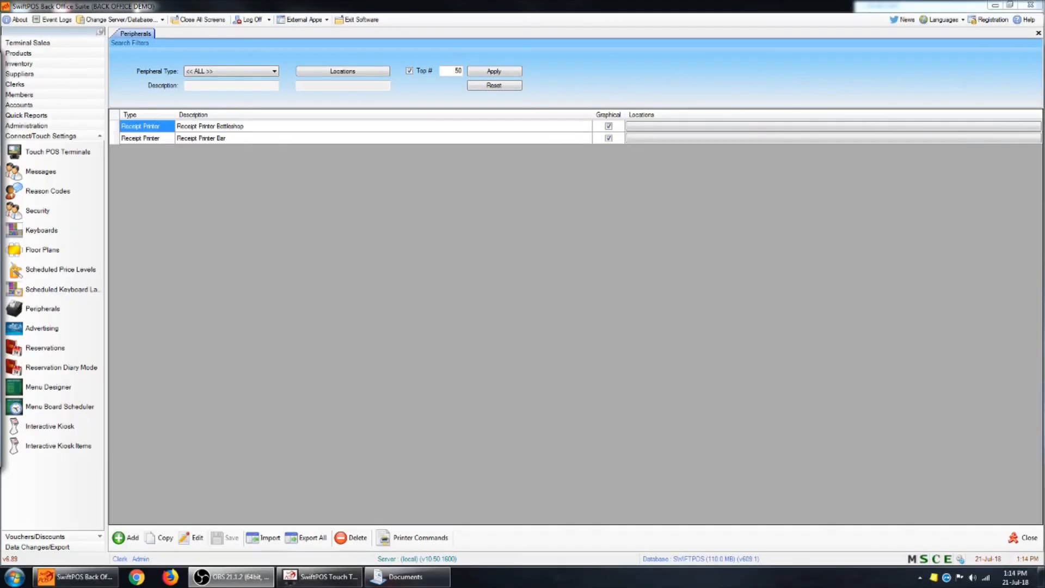
left_click(632, 311)
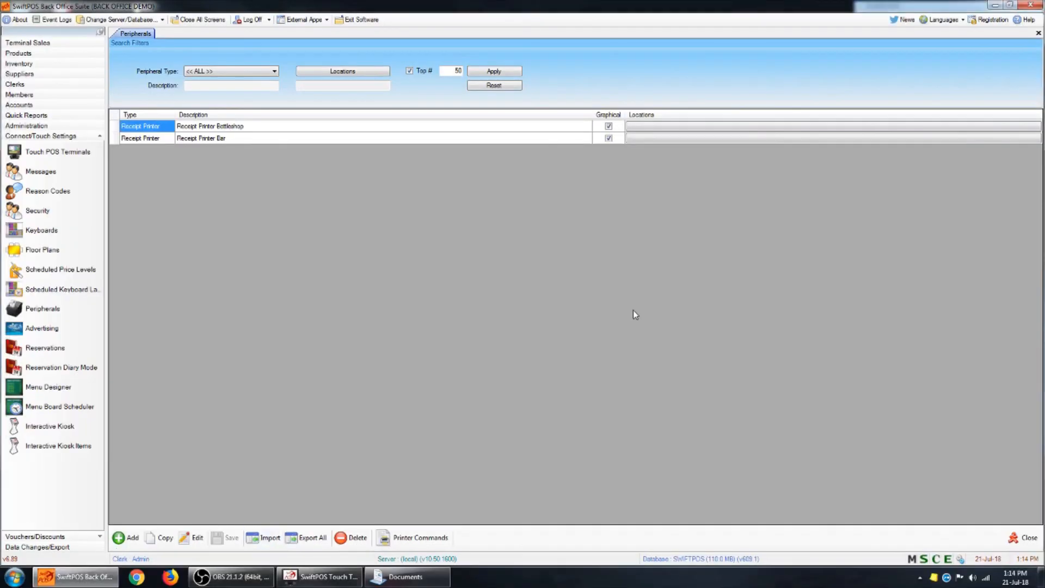